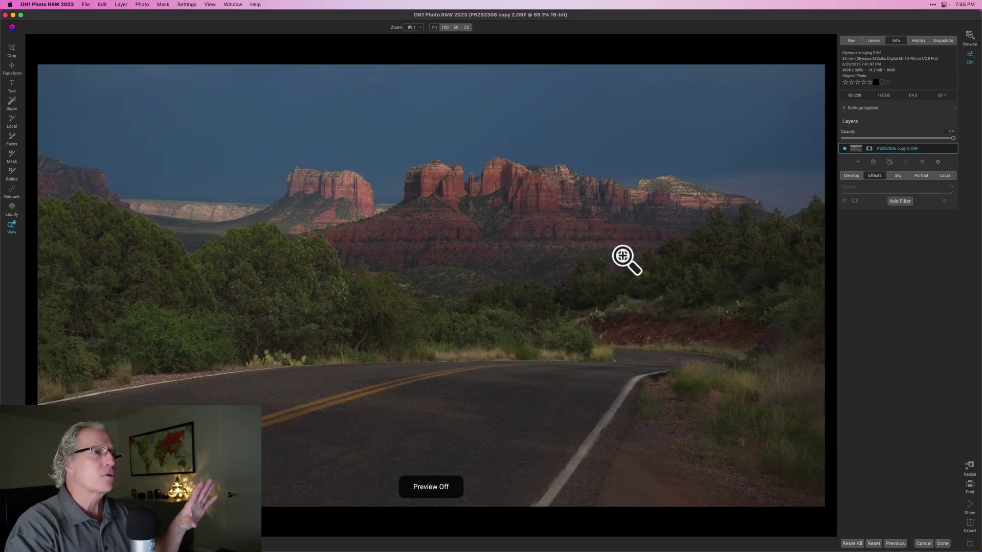
- Turn Preview back on to show the edited Sedona road photo again
click(623, 256)
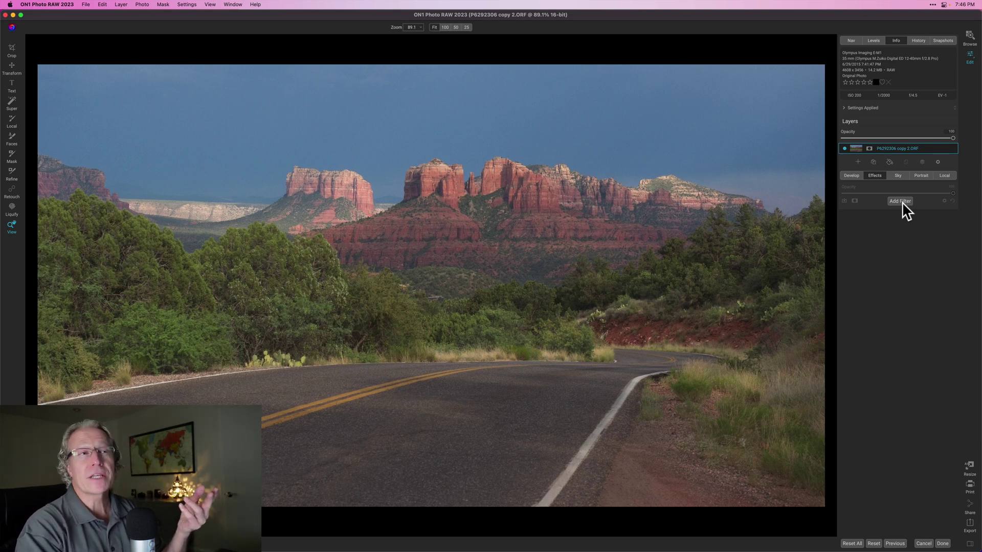
- Open the Filters browser, look up the Black & White filter with 'monoch', then clear the search
click(902, 201)
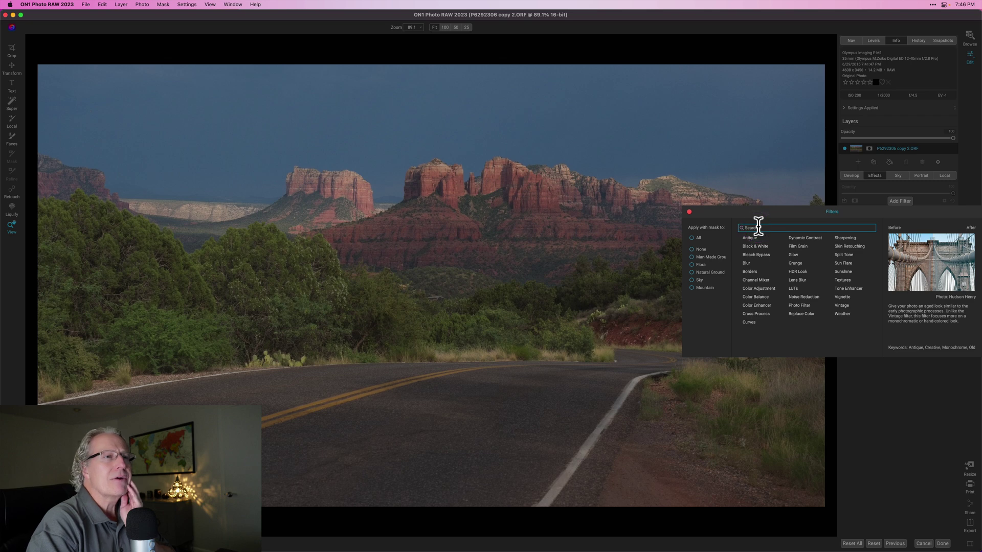
text(mono)
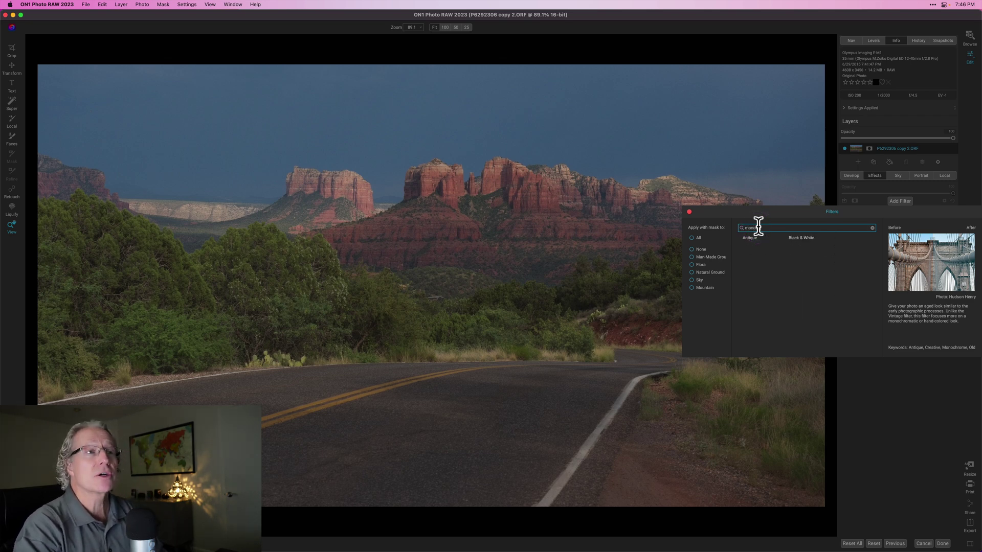
text(ch)
click(755, 240)
click(798, 240)
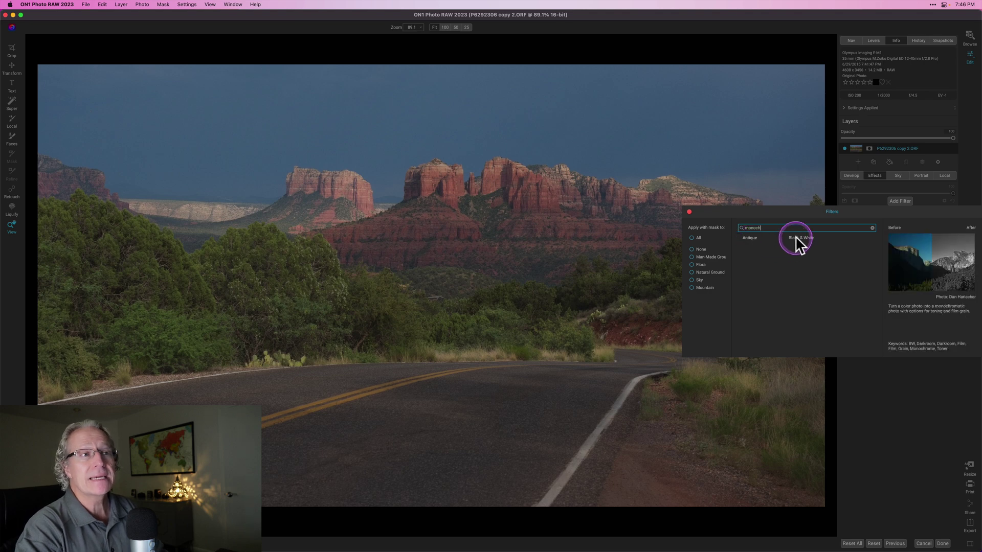
click(872, 228)
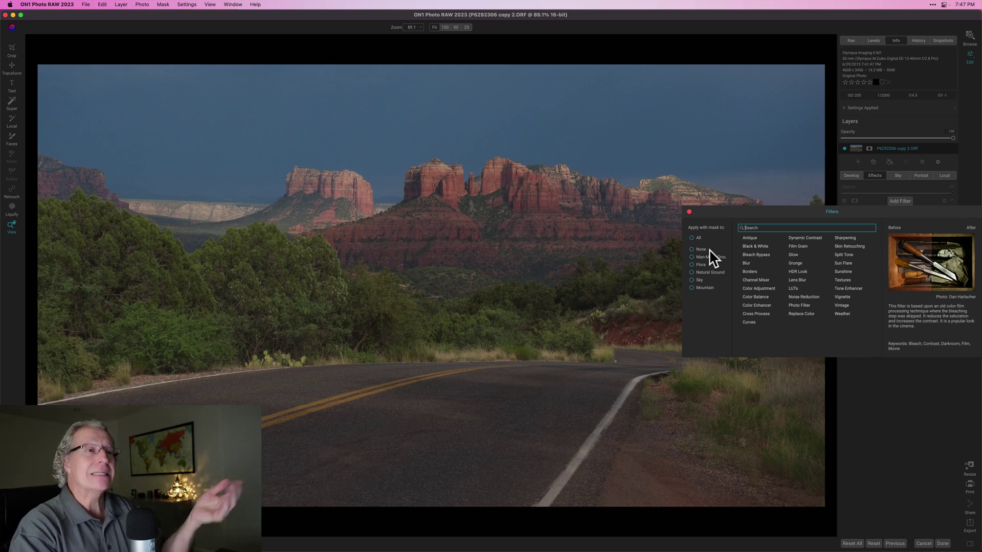
- Preview the everywhere, road and vegetation areas in the Apply with mask to list
click(698, 257)
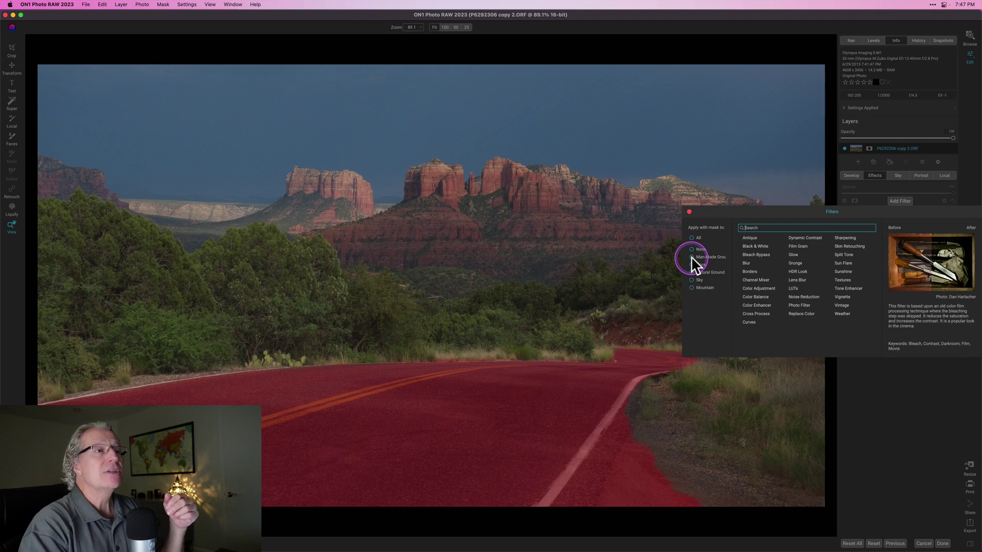
click(693, 239)
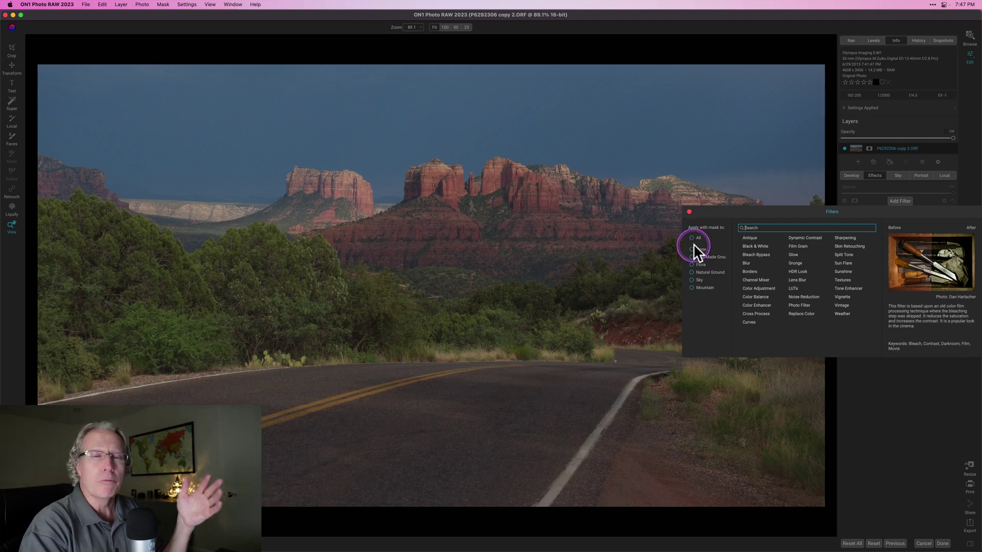
click(693, 256)
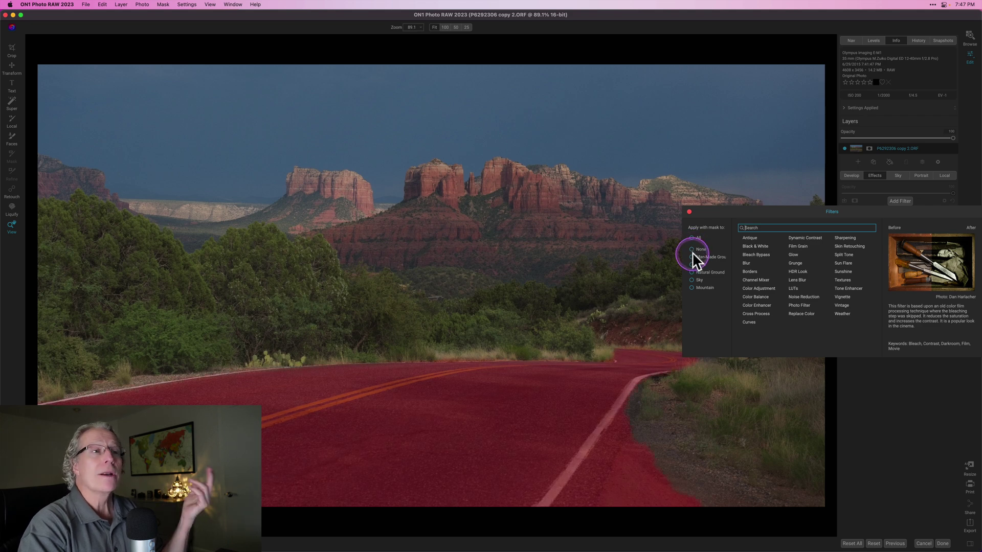
click(716, 264)
click(693, 257)
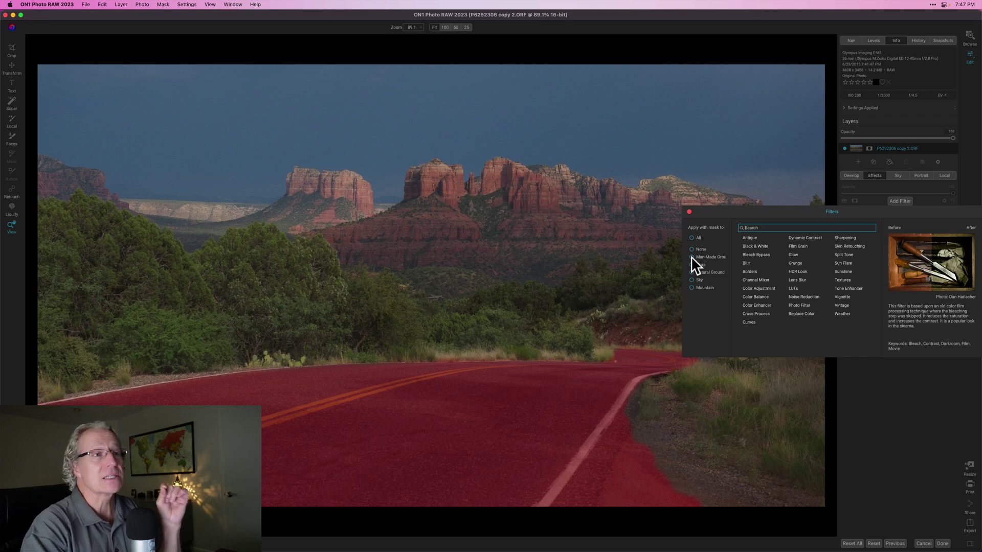
- Check Man-Made Ground, Flora, Natural Ground and Mountain, then view Dynamic Contrast's description
click(691, 257)
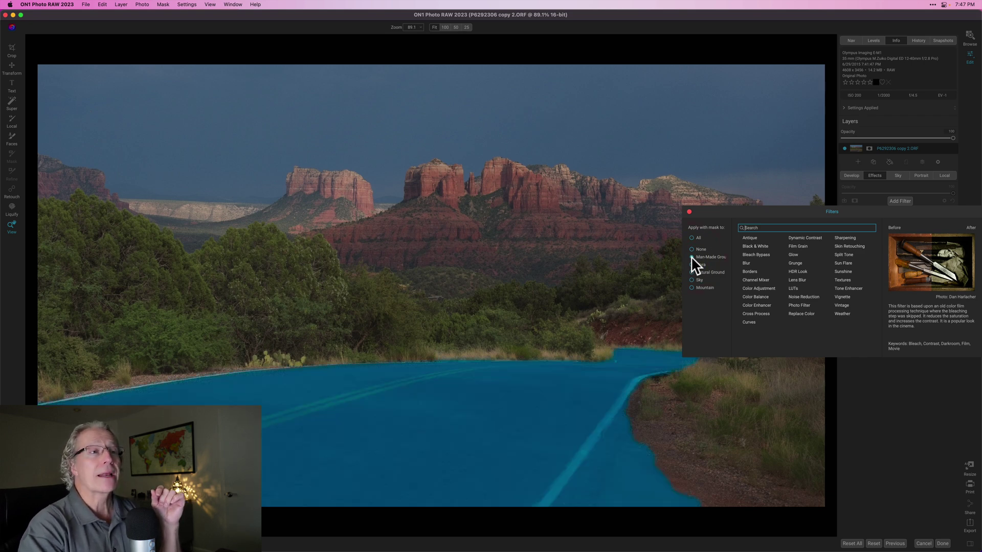
click(691, 264)
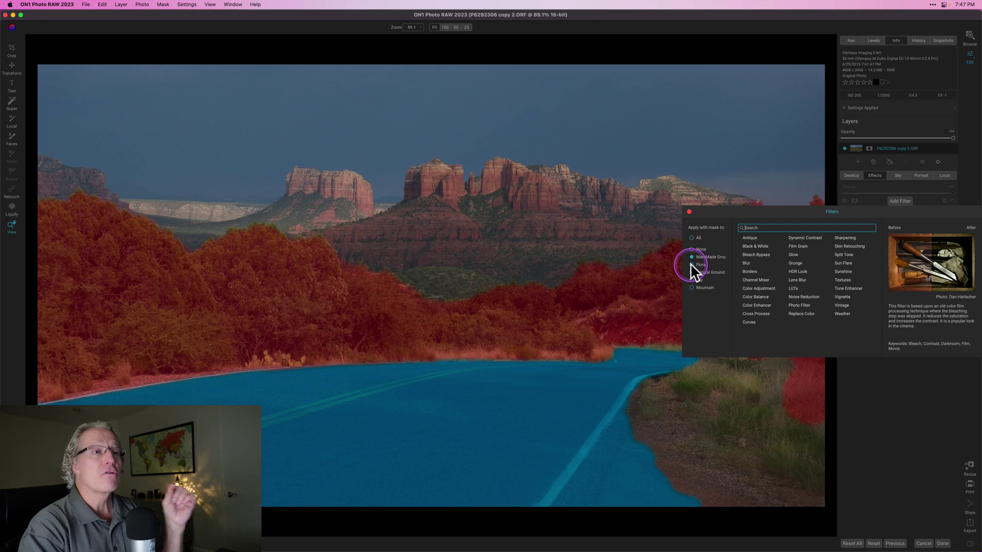
click(691, 263)
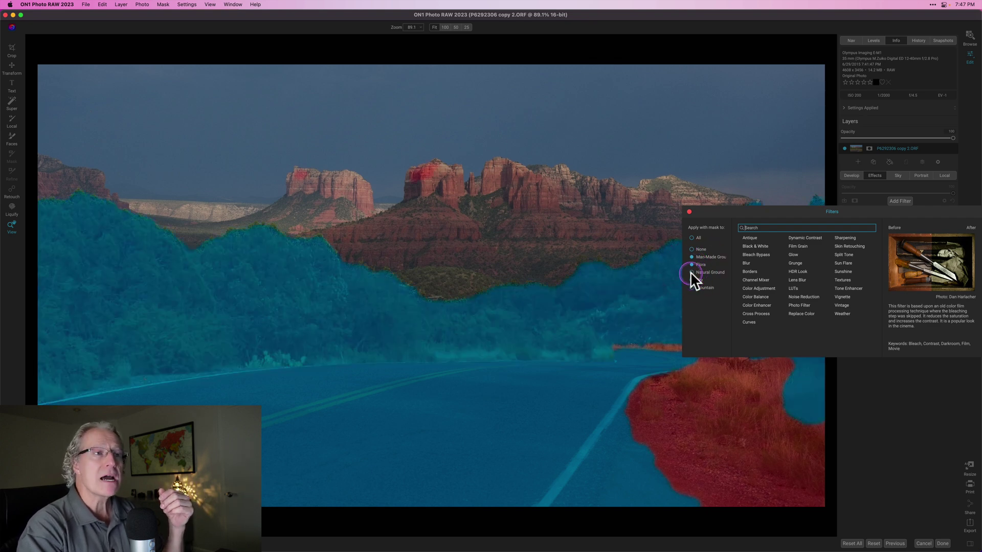
click(690, 272)
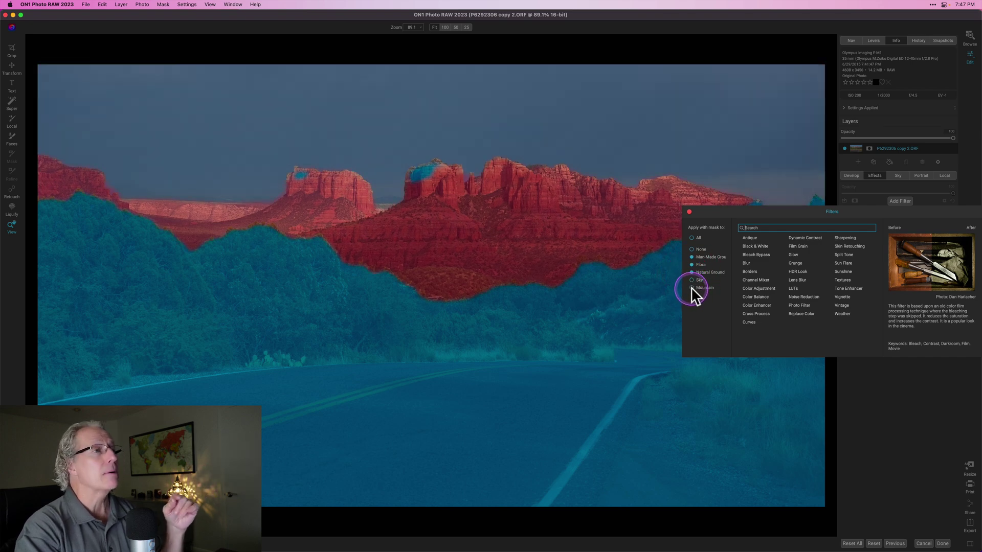
click(691, 288)
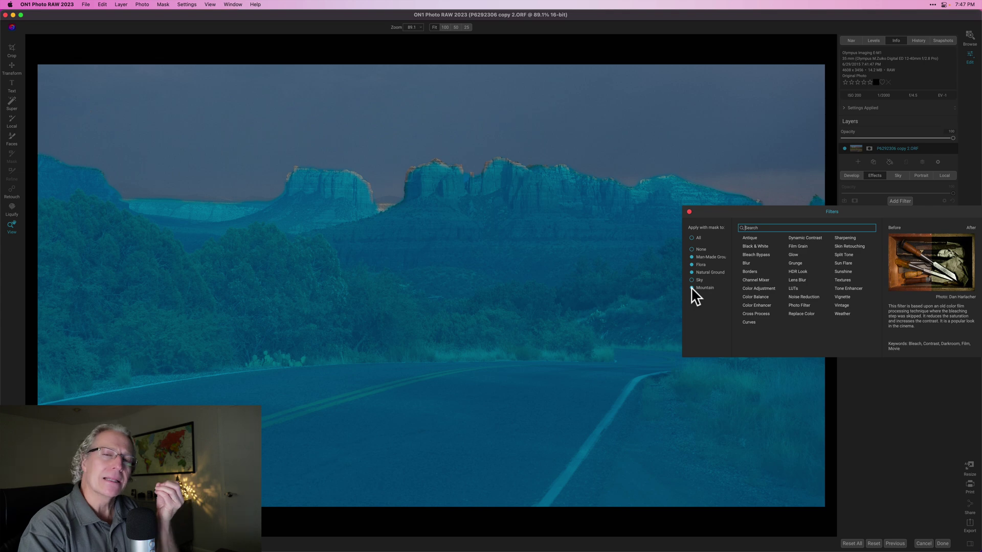
click(762, 259)
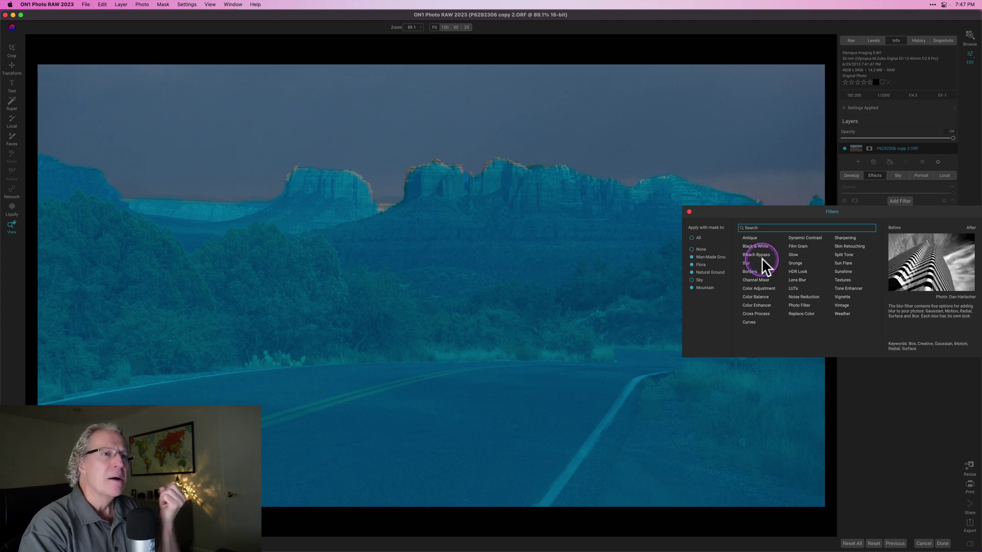
- Add the land-masked Dynamic Contrast filter and set Medium and Large contrast to 39
click(807, 236)
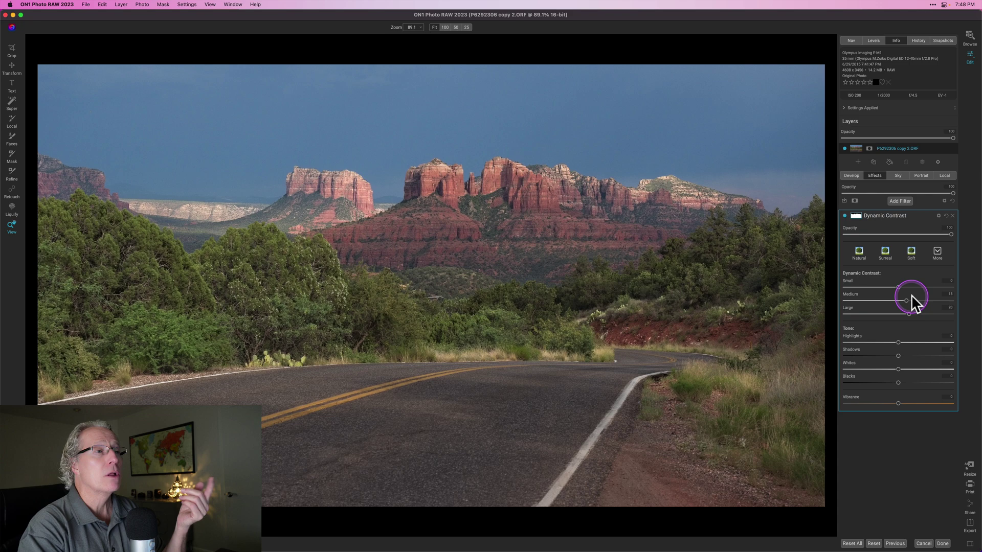
click(918, 301)
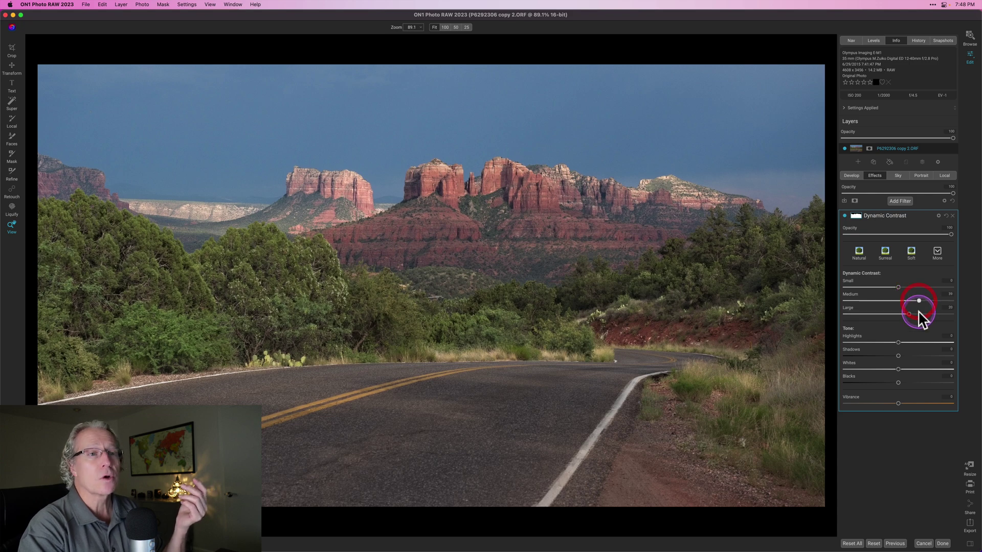
click(918, 314)
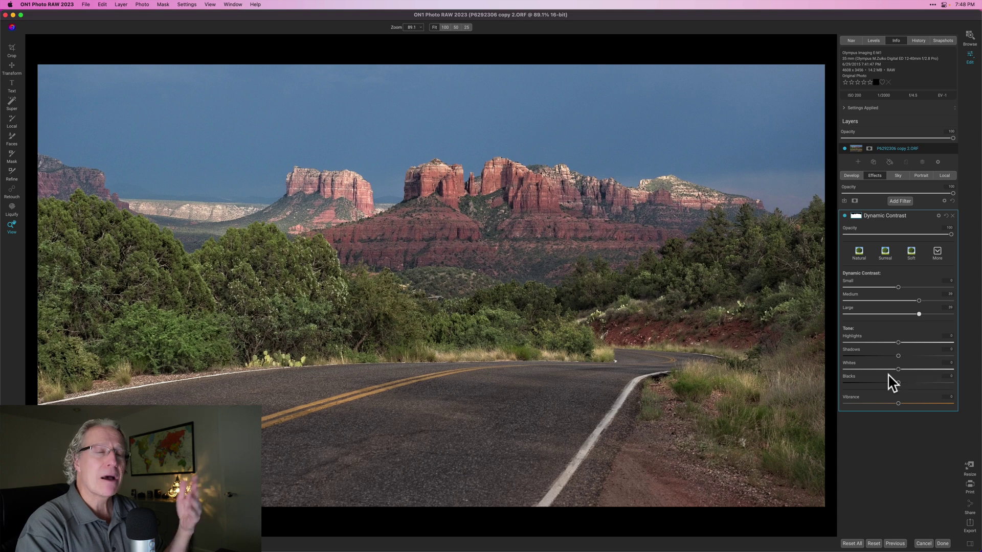
click(892, 332)
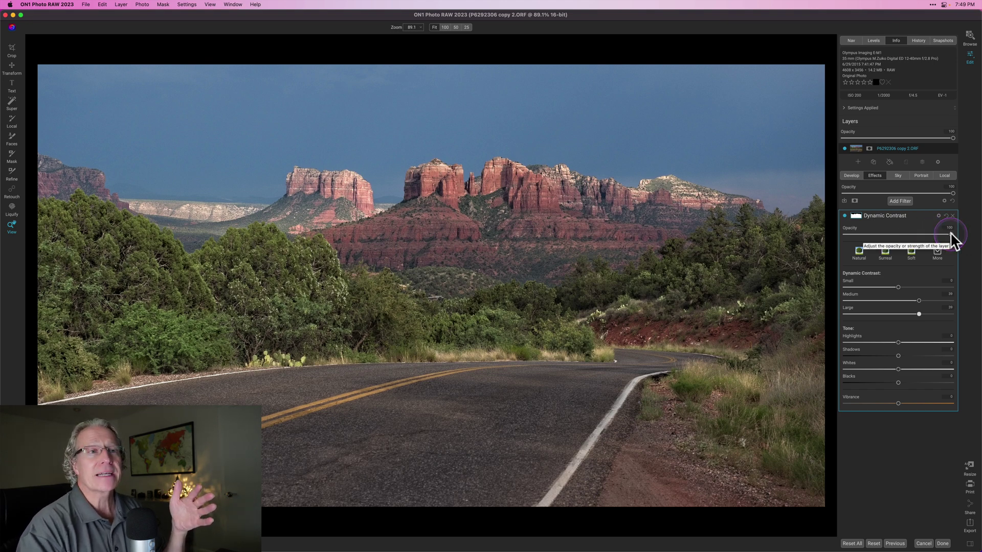
- Compare Dynamic Contrast opacity at 0 and 100, then settle it at 94
drag(950, 232, 797, 243)
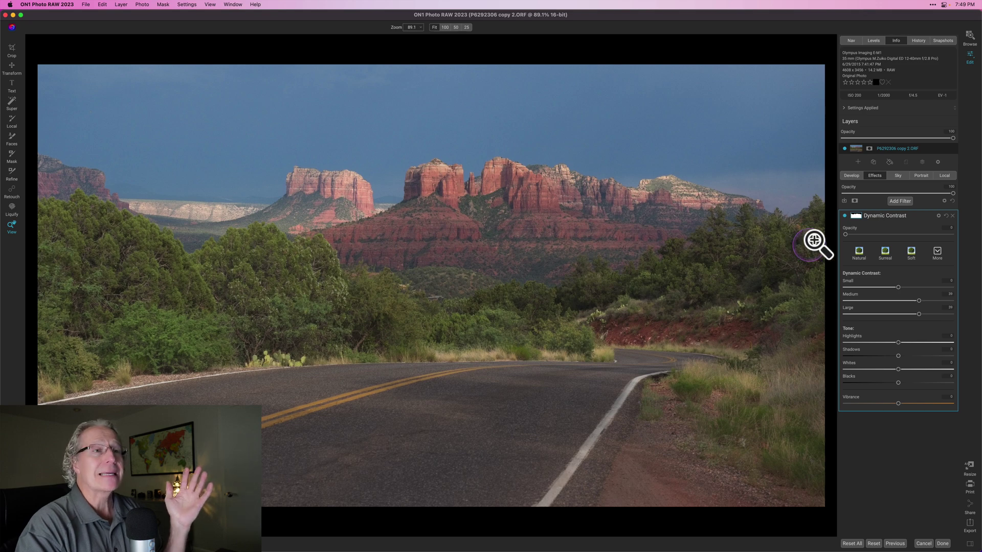
drag(846, 234, 969, 231)
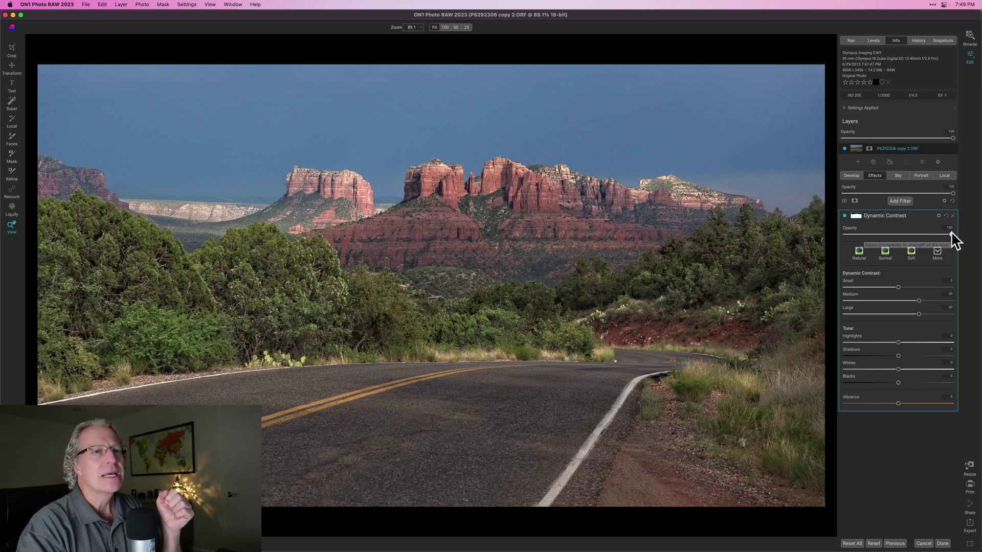
drag(951, 234, 925, 231)
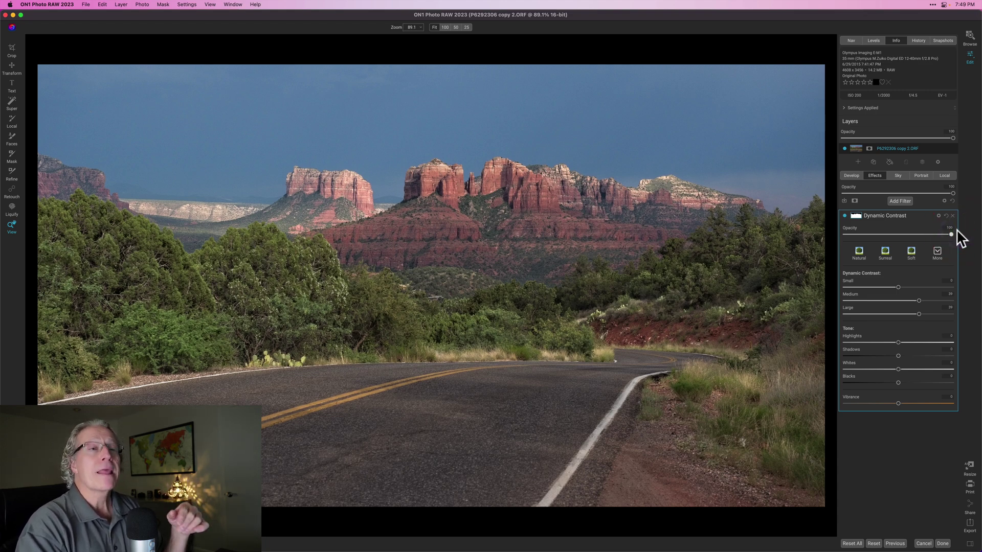
click(859, 254)
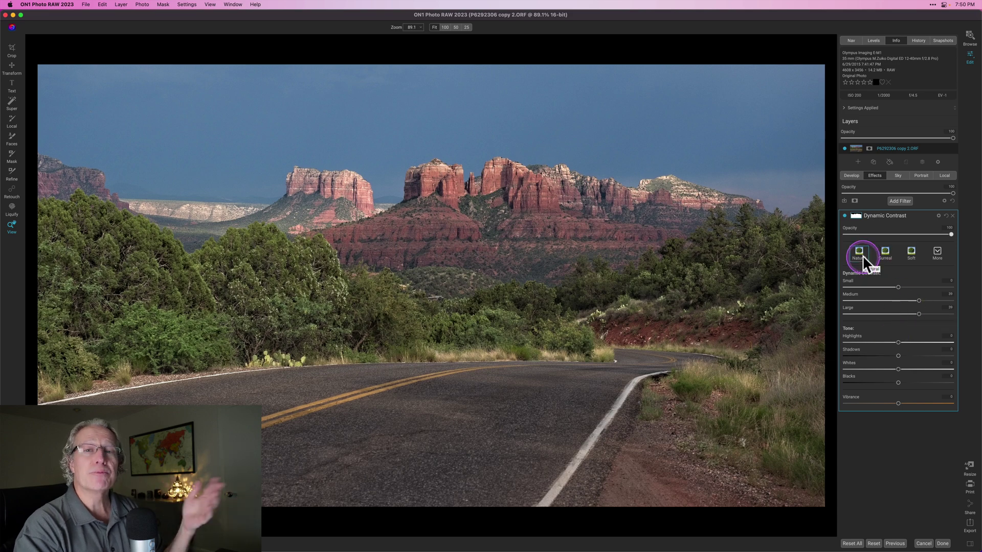
- Try the Surreal and Soft presets, return to Natural, and preview Surreal among More styles
click(886, 253)
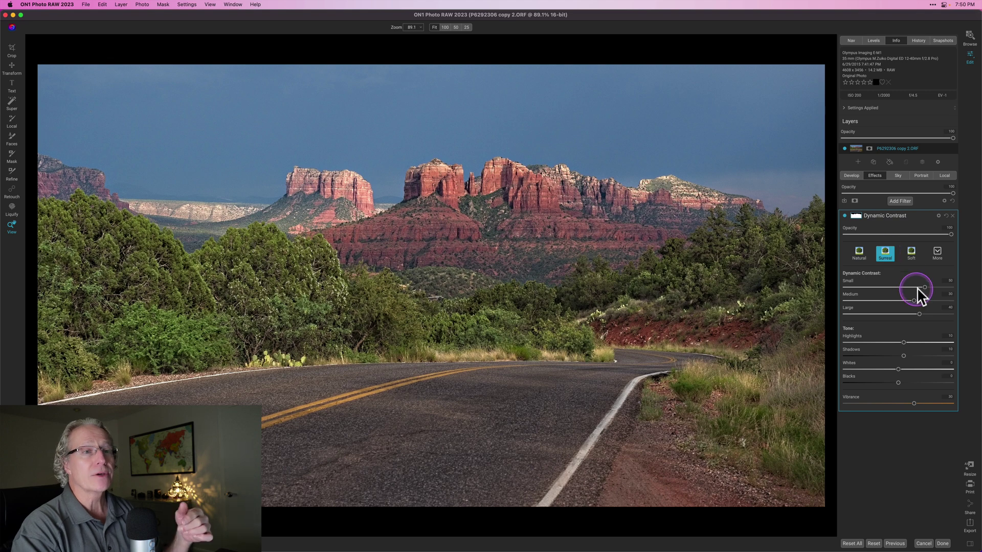
click(913, 253)
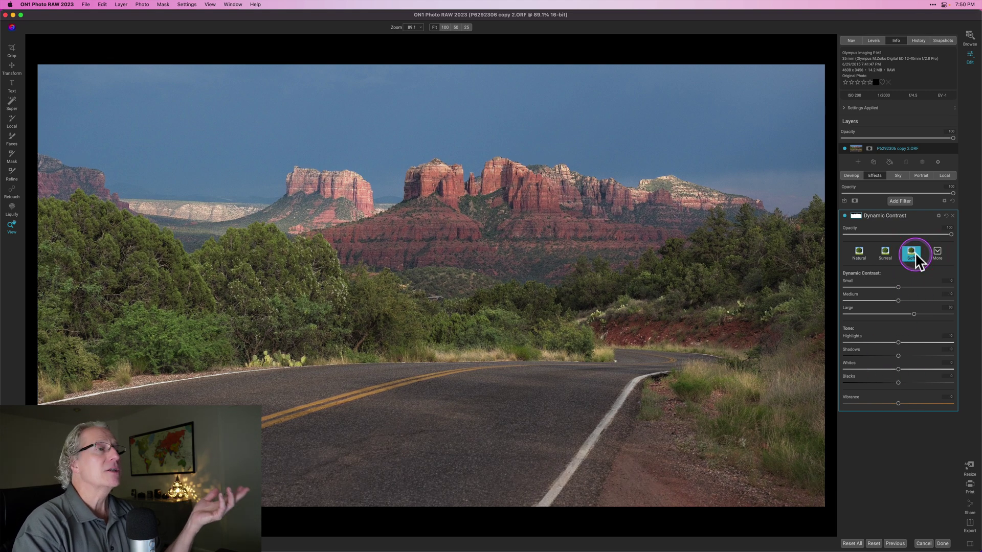
click(860, 252)
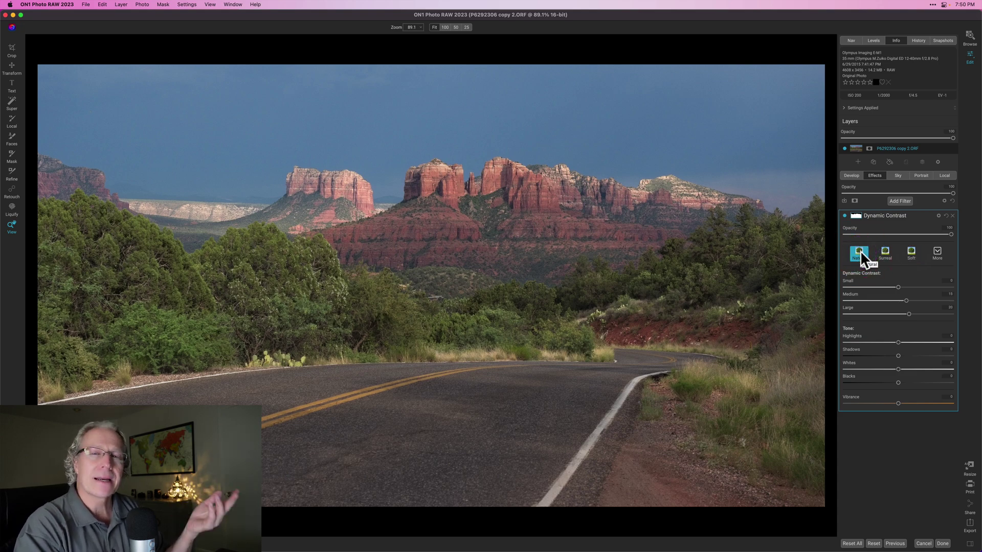
click(939, 254)
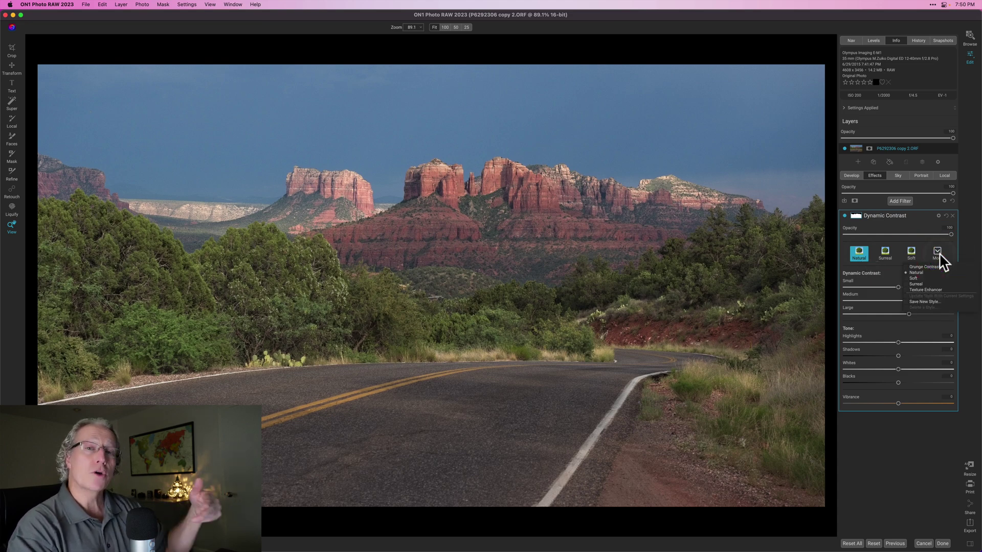
drag(927, 298, 919, 217)
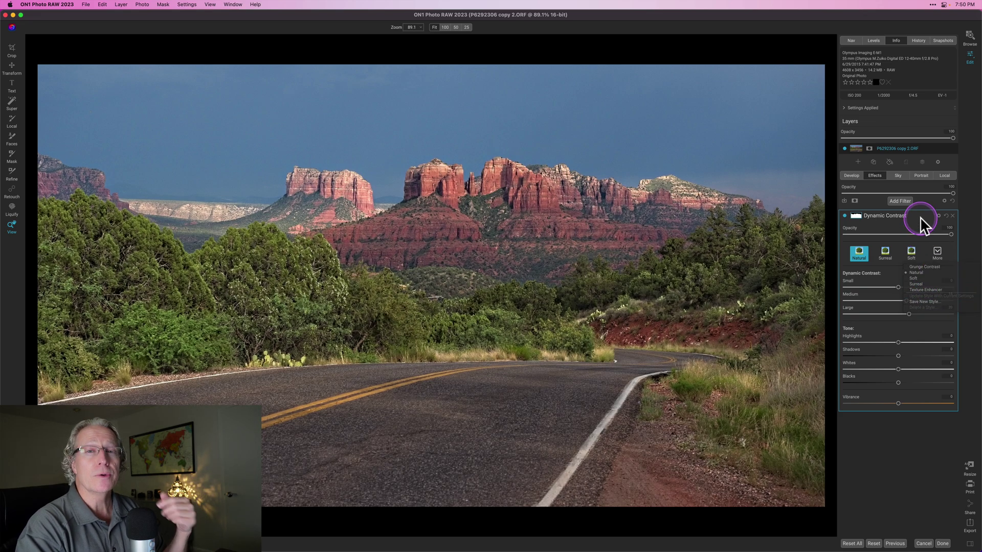
click(919, 216)
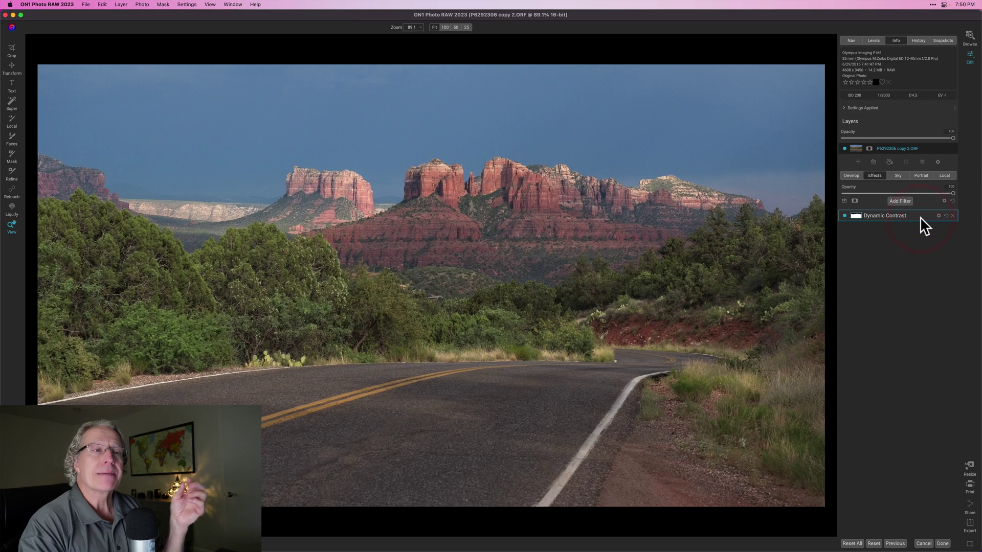
click(901, 215)
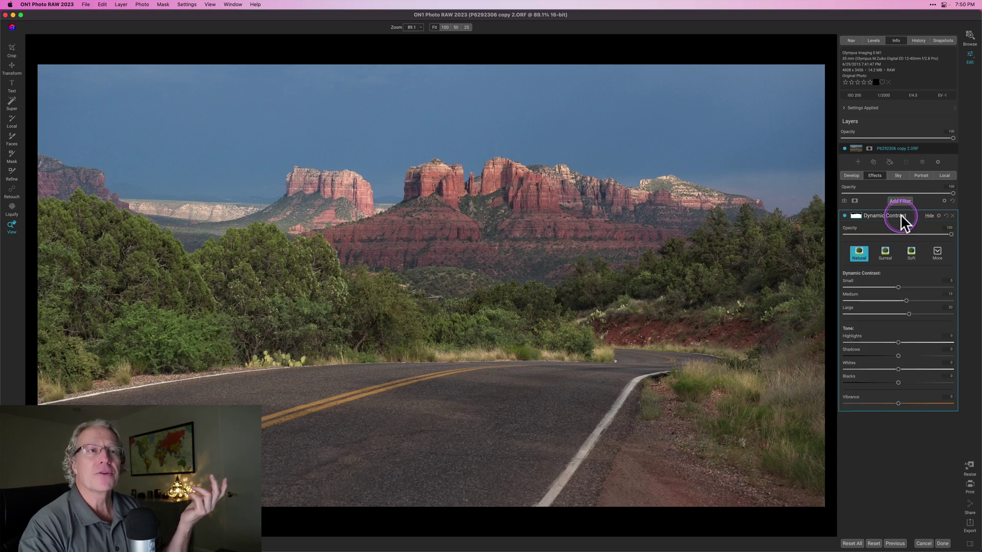
click(901, 215)
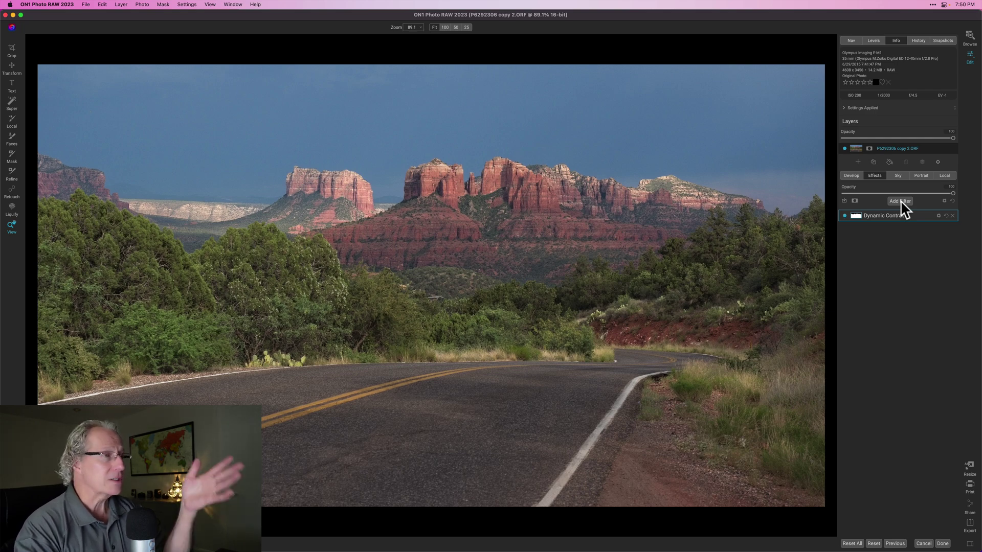
- Add a Sky-masked Dynamic Contrast filter with Medium and Large contrast at about -65
click(900, 200)
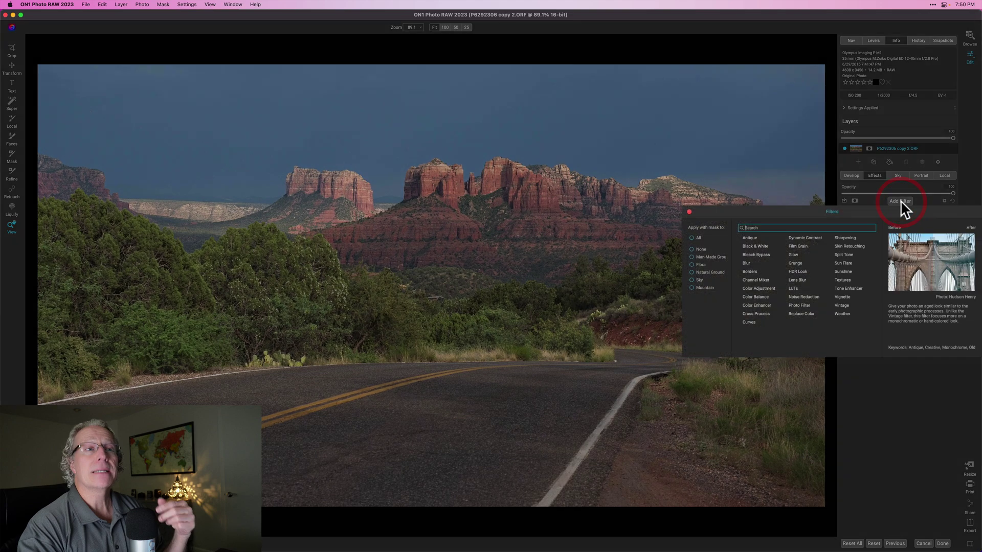
click(692, 280)
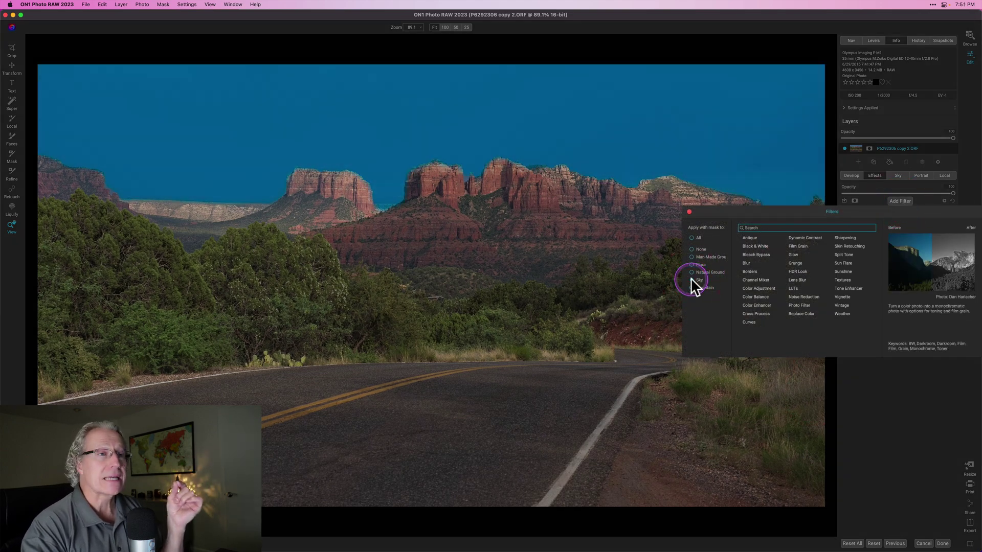
click(812, 237)
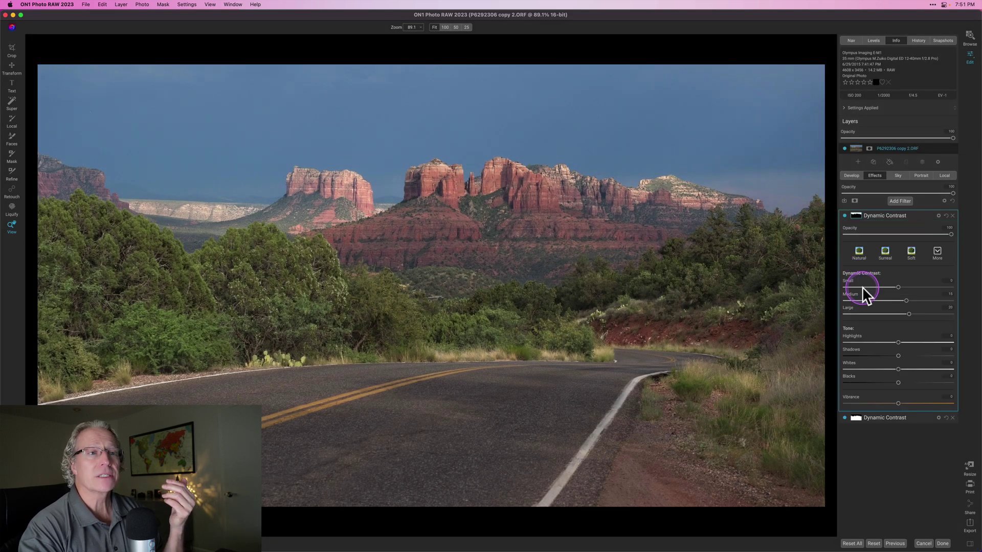
click(863, 301)
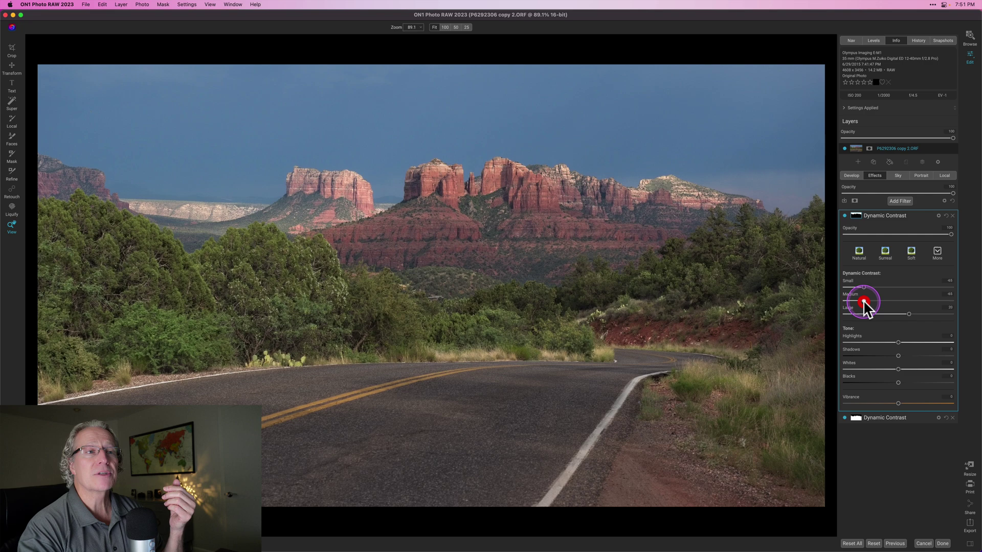
click(864, 314)
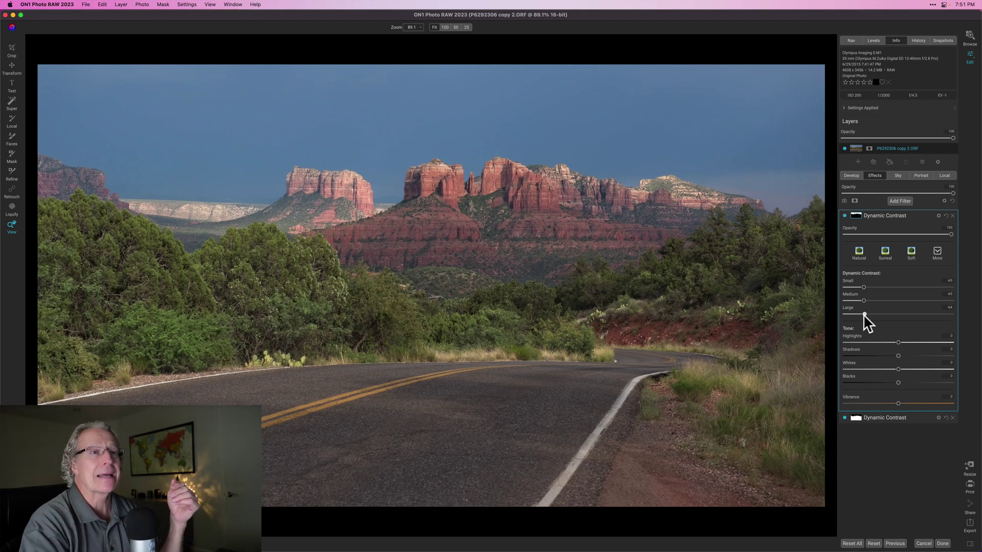
- Drag the sky-masked filter below the original, back on top, and expand the original filter
click(882, 215)
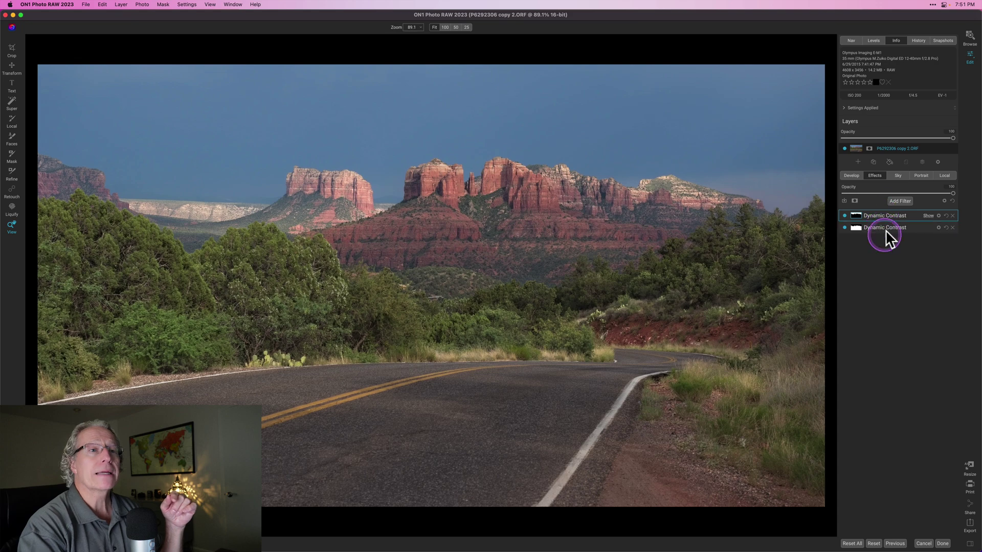
drag(883, 215, 884, 229)
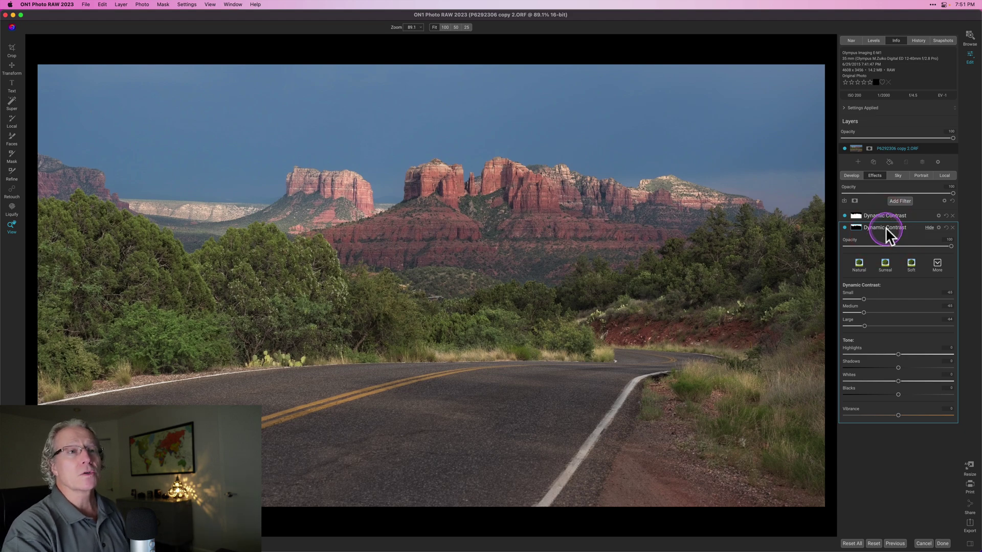
click(885, 227)
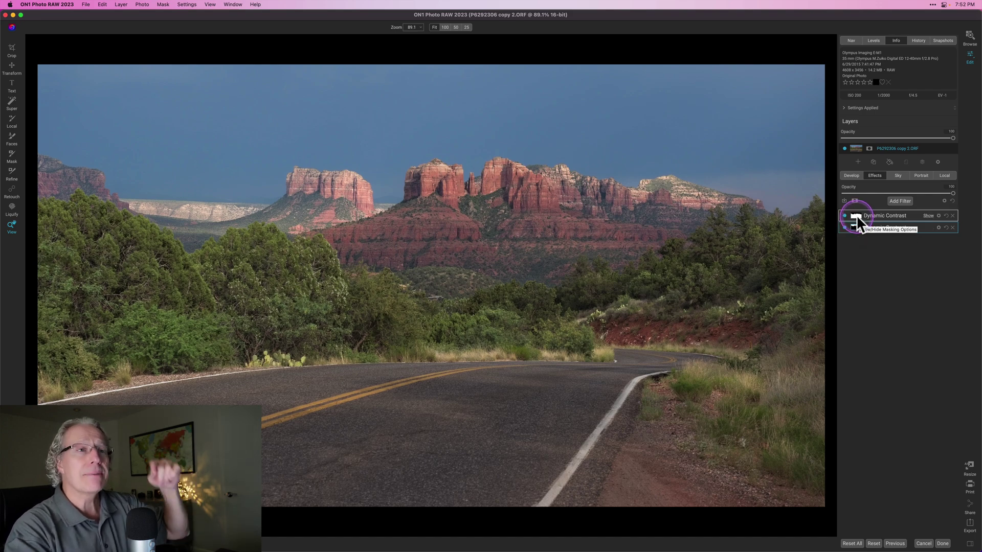
drag(856, 215, 875, 229)
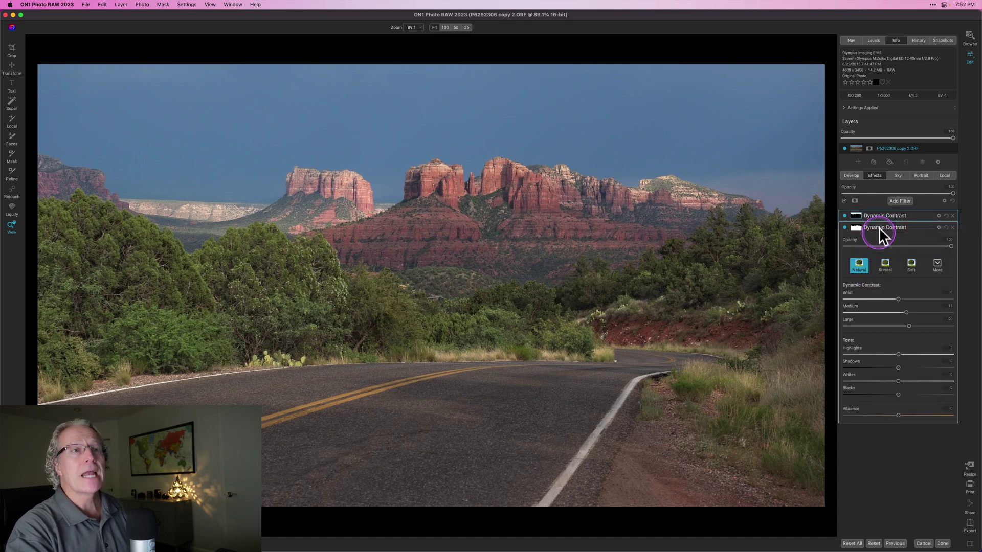
click(880, 228)
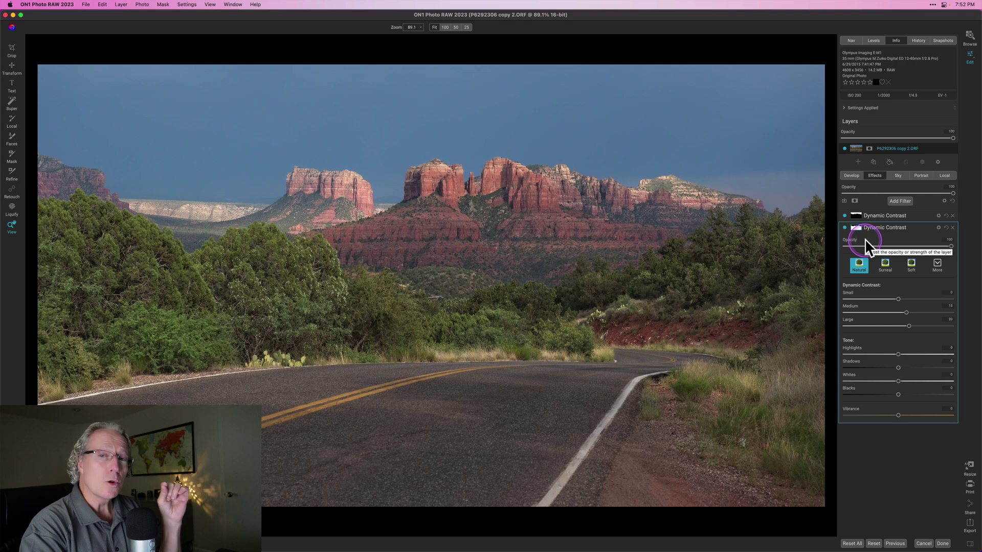
- Expand the top, sky-masked Dynamic Contrast filter to show its negative contrast settings
click(889, 215)
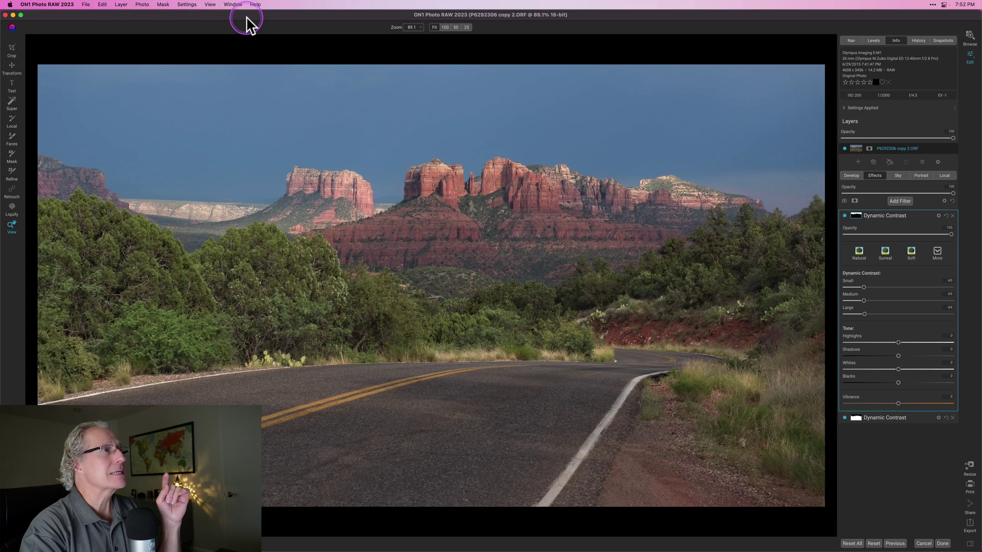
- Disable Window > Solo Mode, expand both Dynamic Contrast filters to compare, then re-enable Solo Mode
click(232, 4)
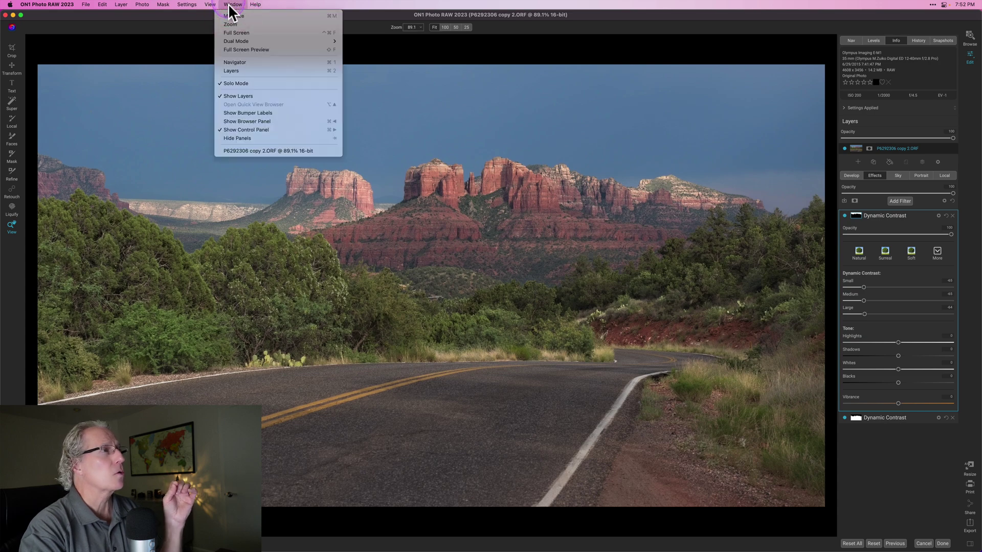
click(230, 84)
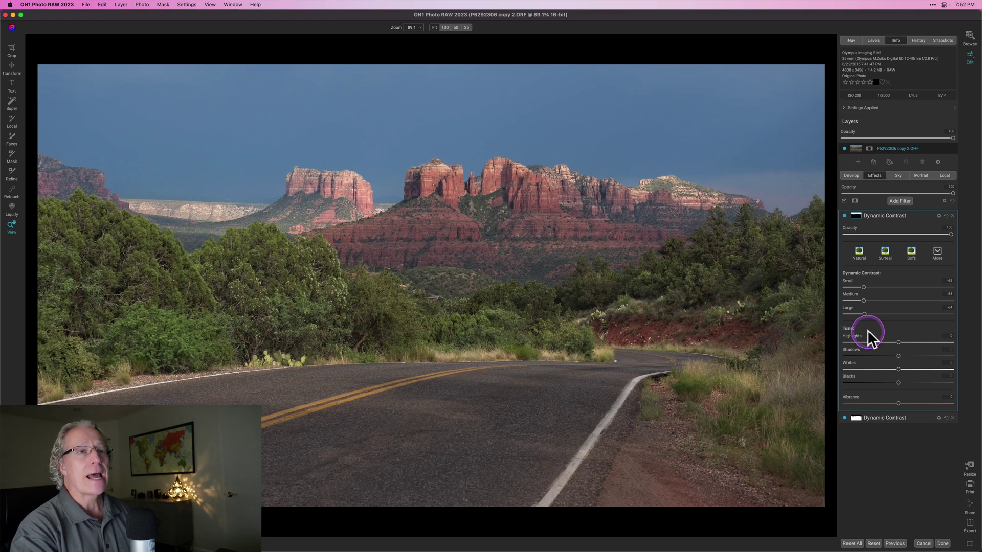
click(881, 419)
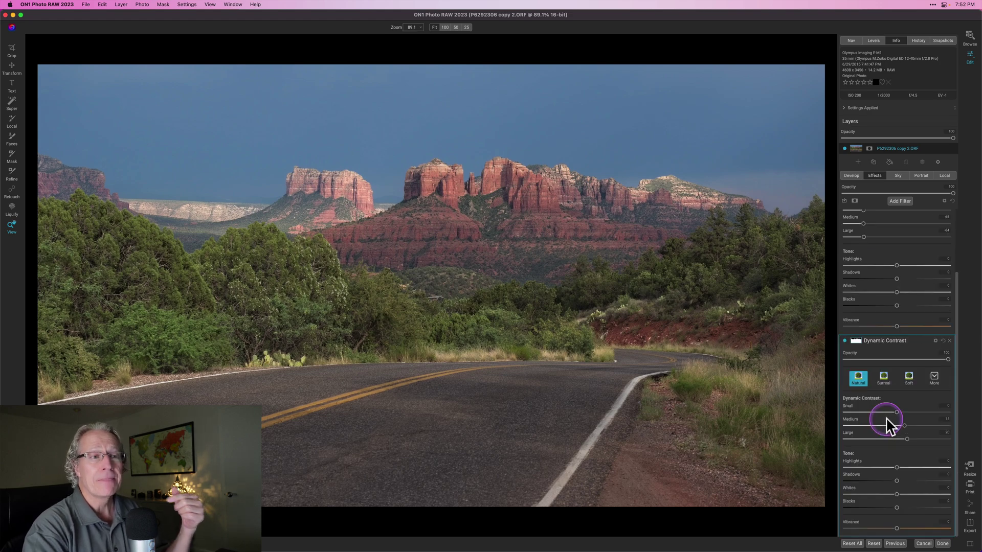
scroll(886, 417, up, 3)
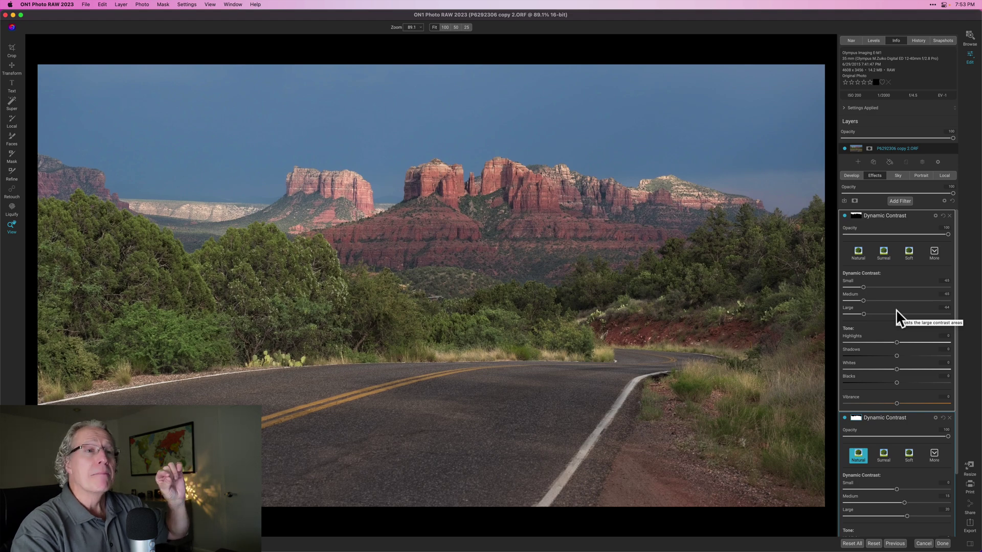
scroll(896, 309, down, 3)
scroll(896, 309, up, 3)
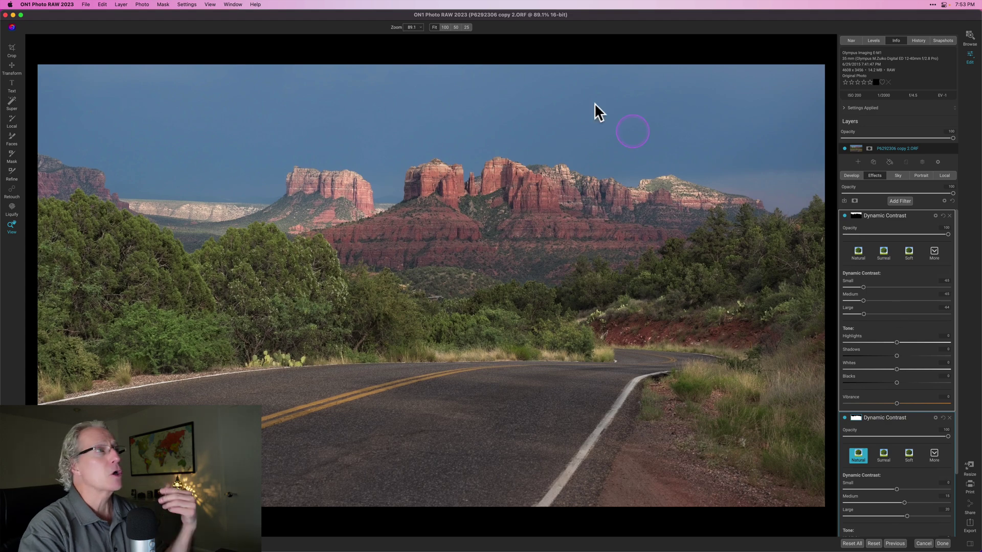
click(232, 4)
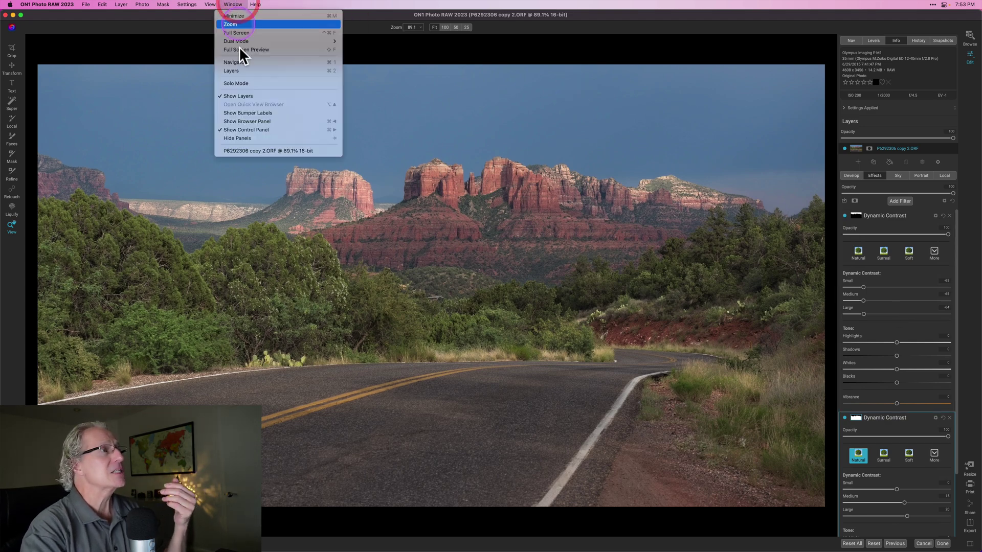
click(242, 83)
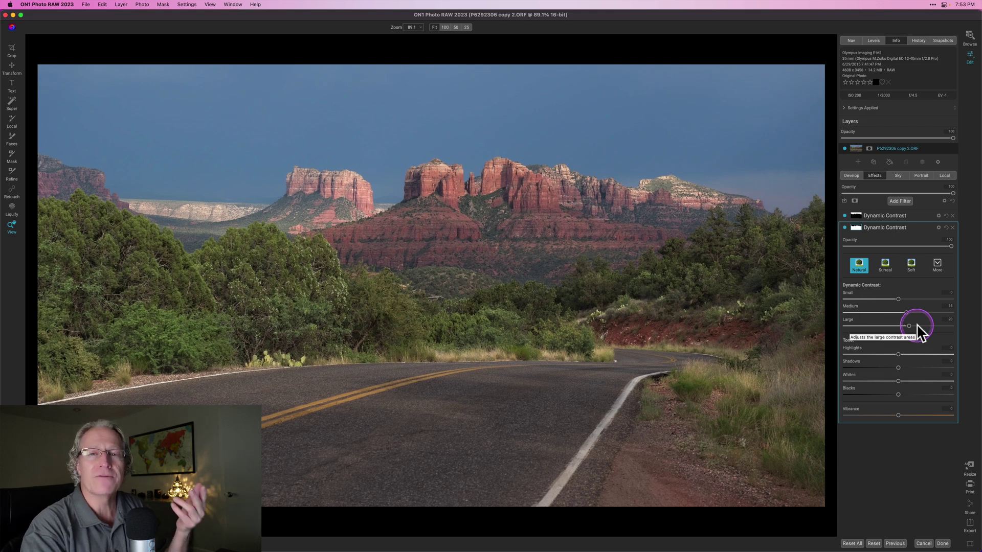
- Expand the top Dynamic Contrast filter to reveal its -65, -65 and -64 settings
click(883, 216)
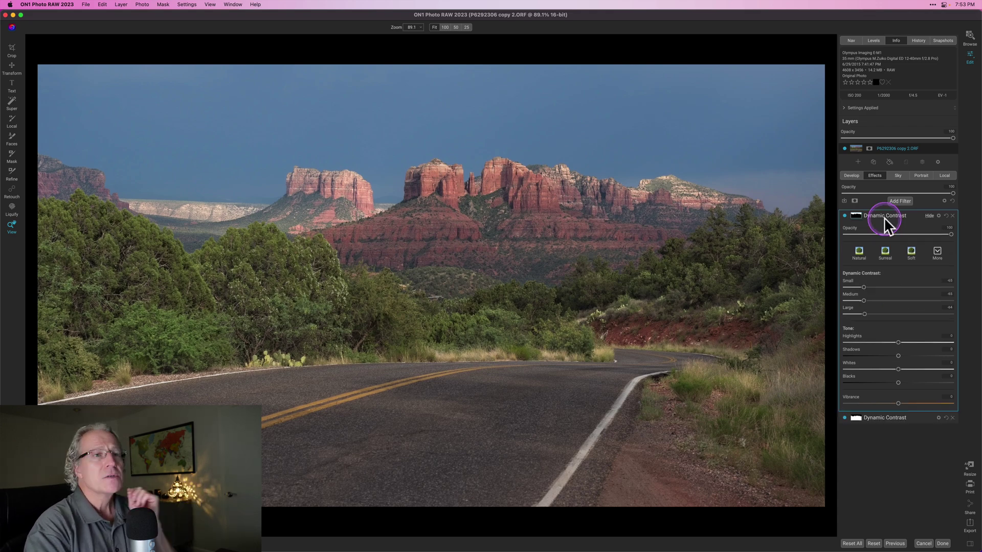
click(938, 215)
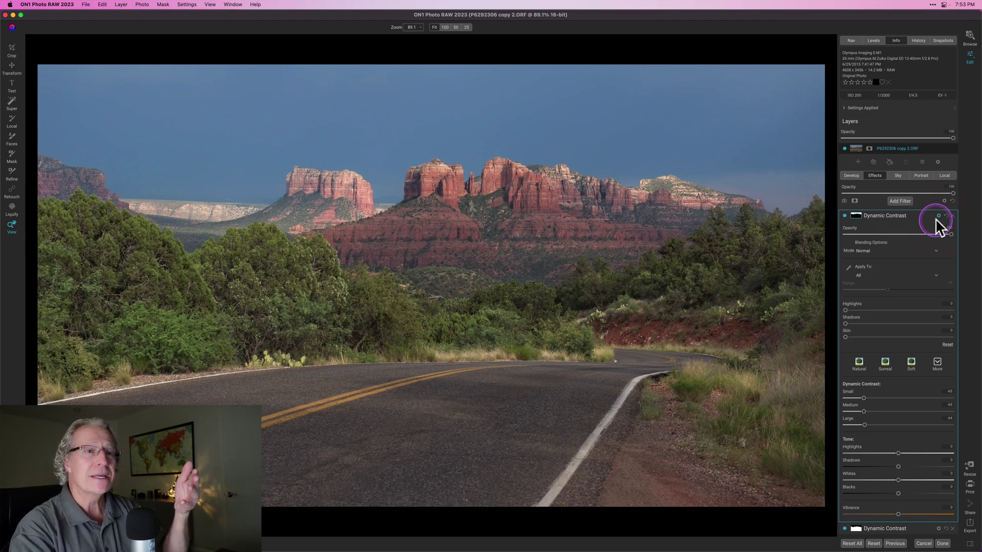
click(938, 215)
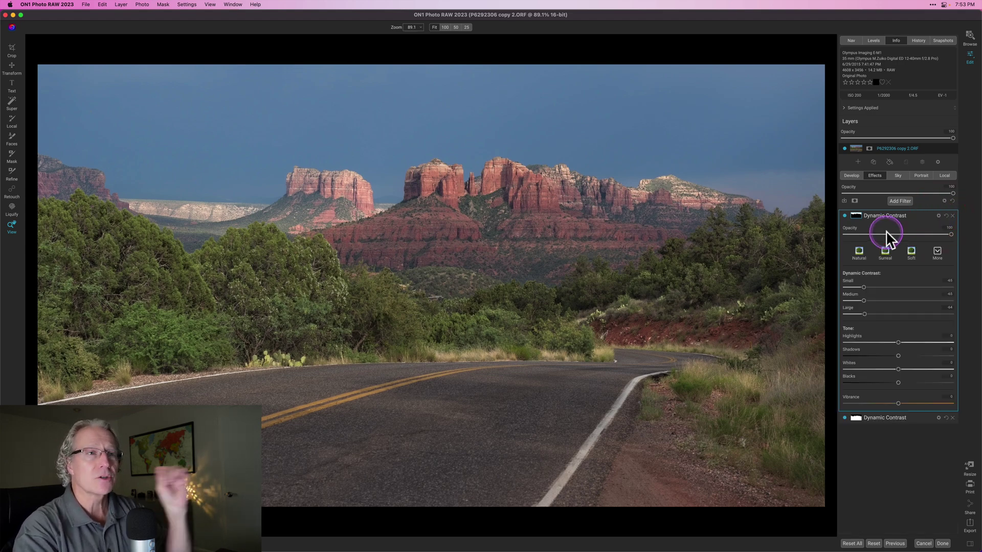
click(937, 215)
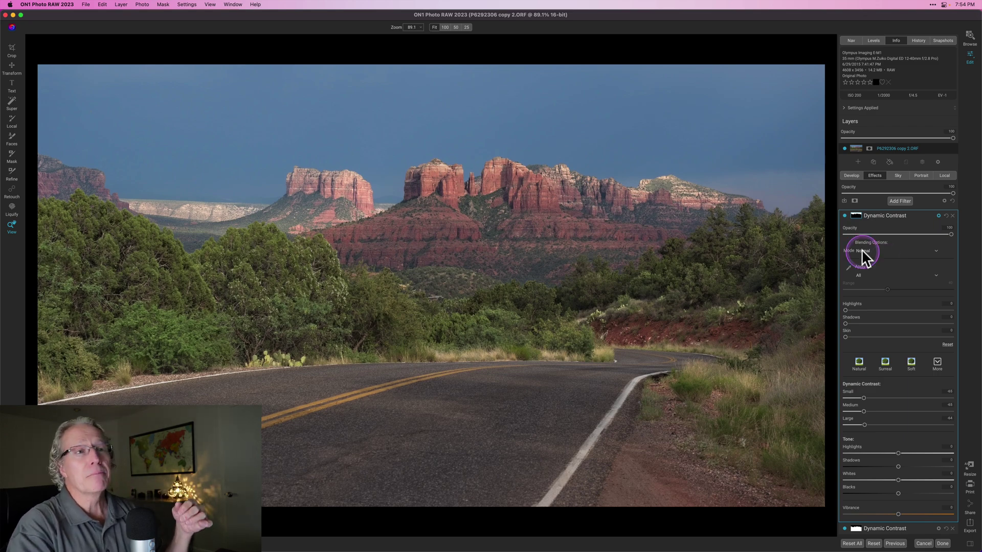
click(862, 251)
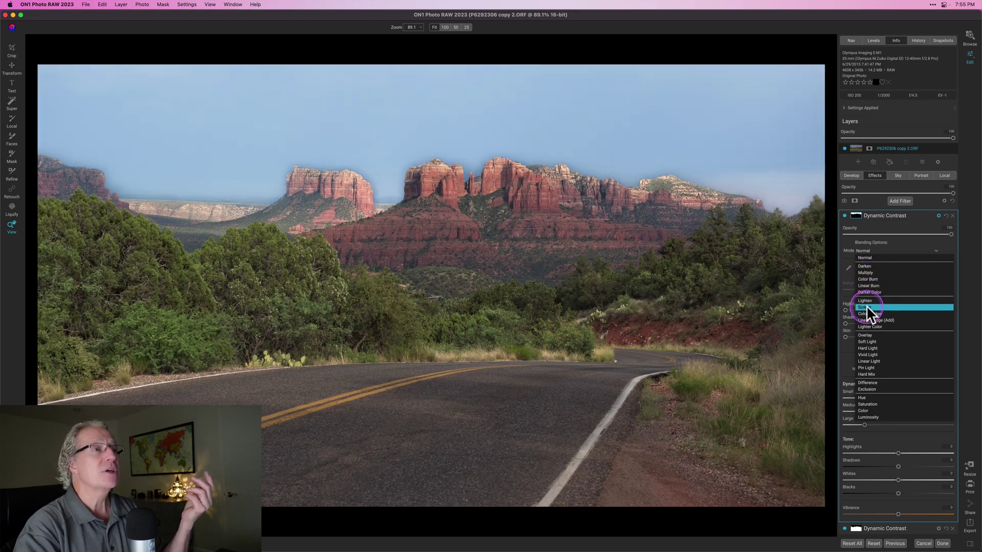
click(886, 215)
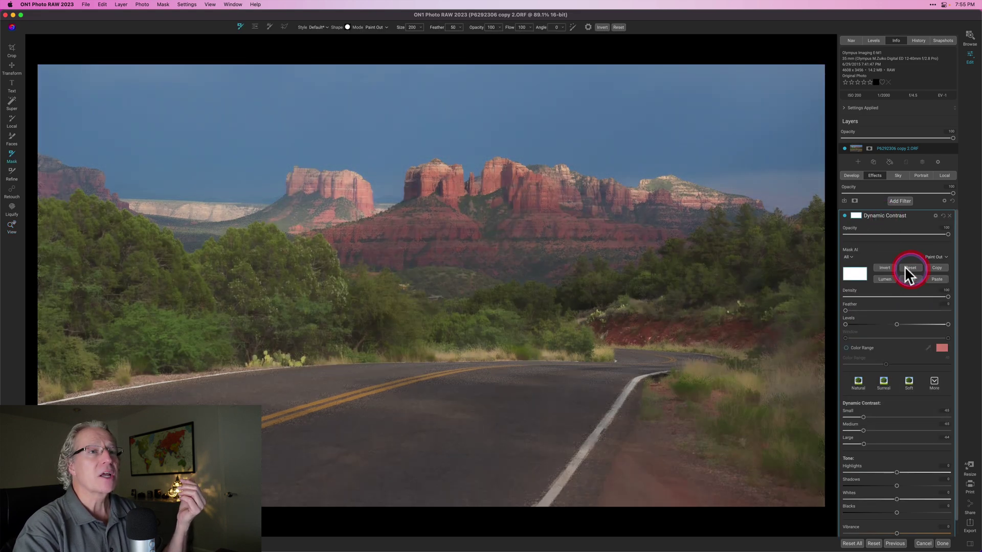
click(856, 215)
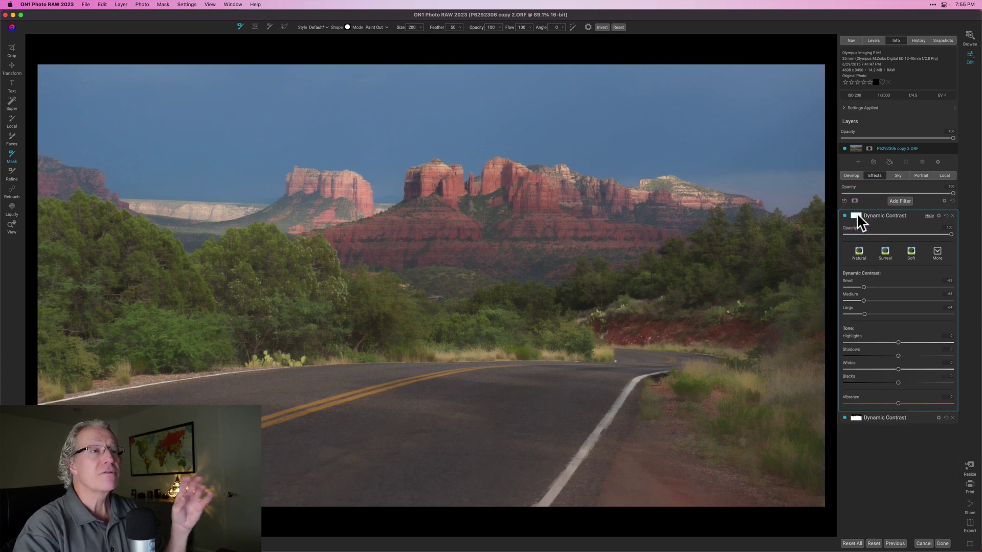
click(937, 216)
click(861, 249)
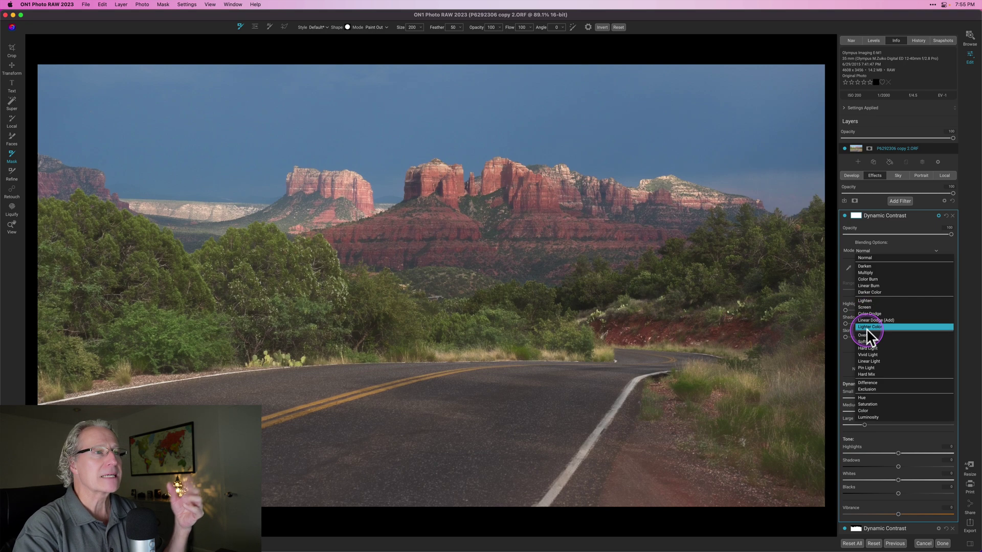
click(866, 327)
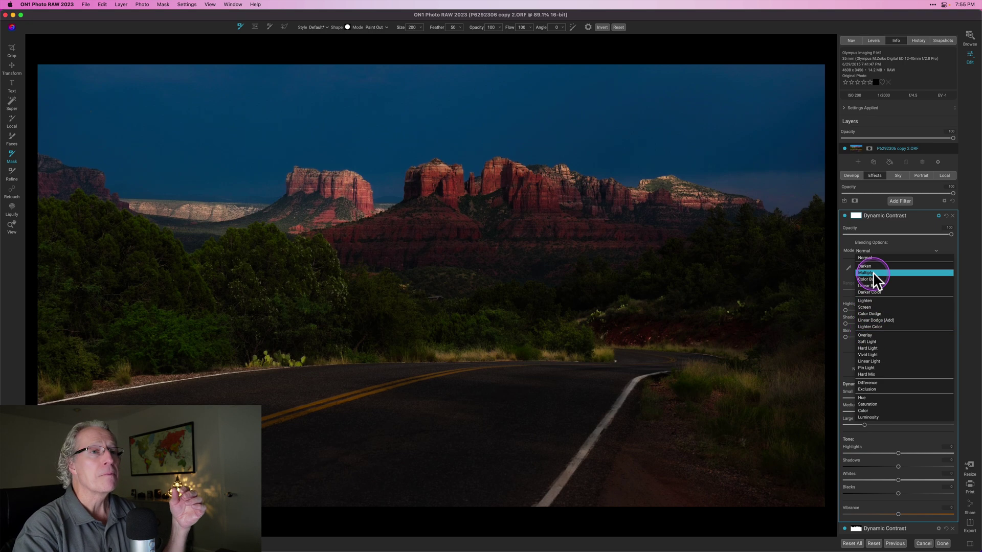
click(880, 248)
click(879, 250)
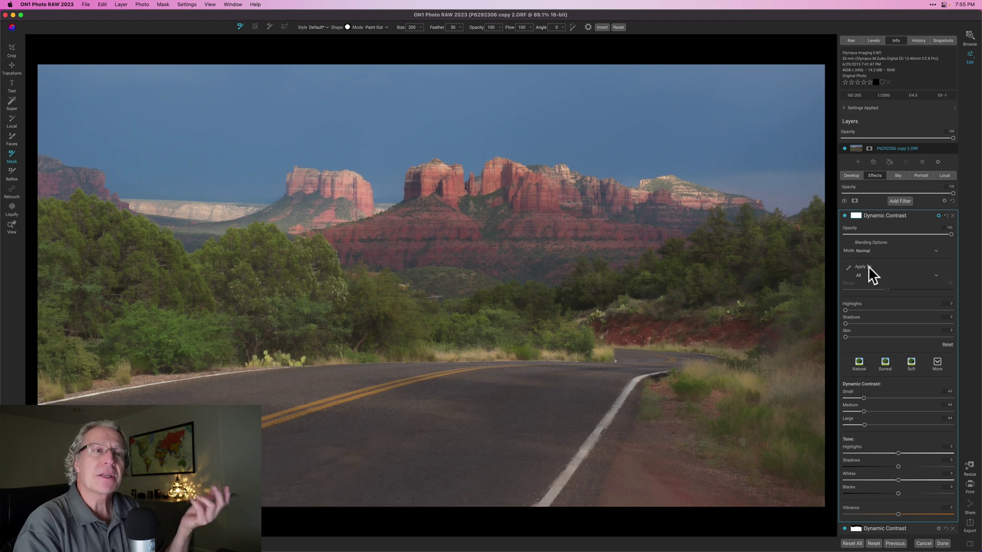
- Collapse the first Dynamic Contrast filter's blending and masking options
click(938, 215)
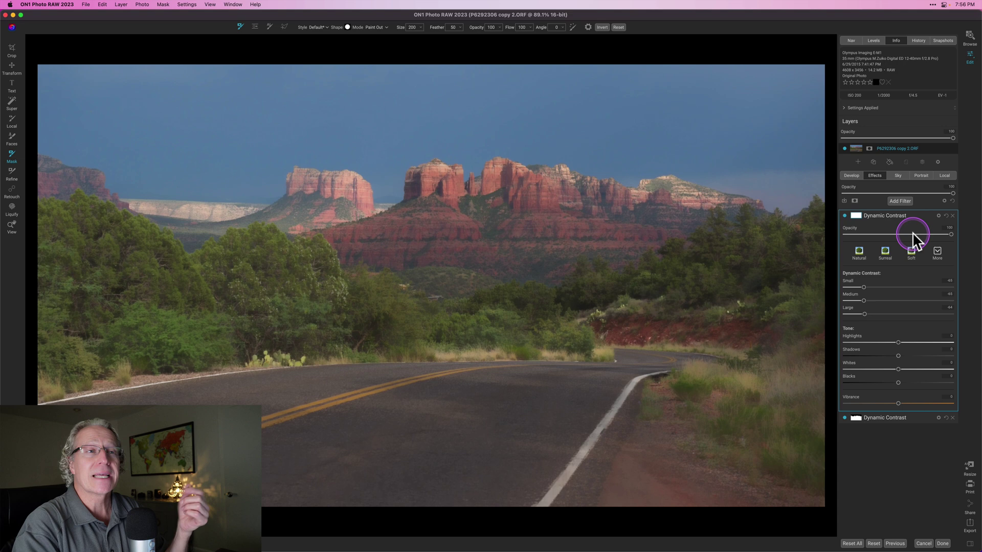
click(856, 215)
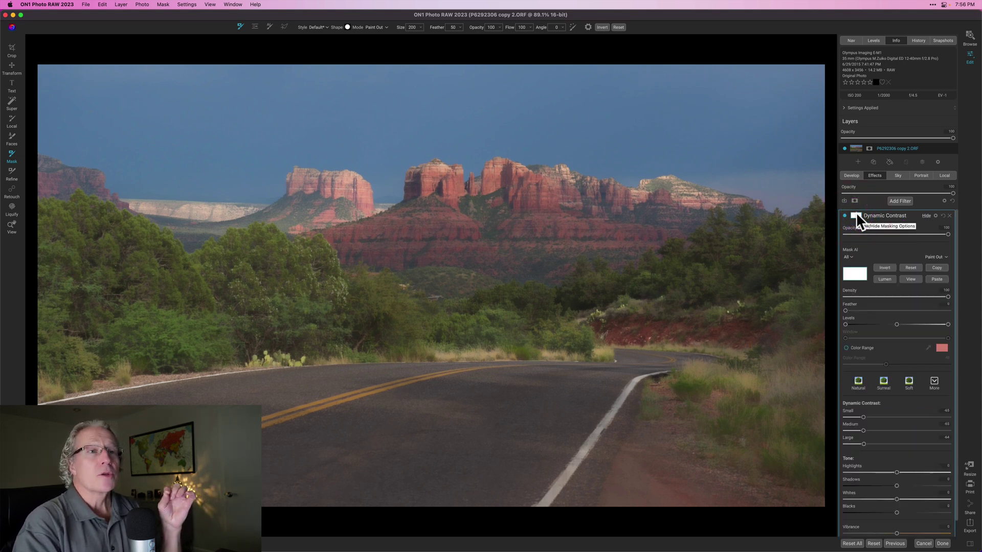
click(856, 215)
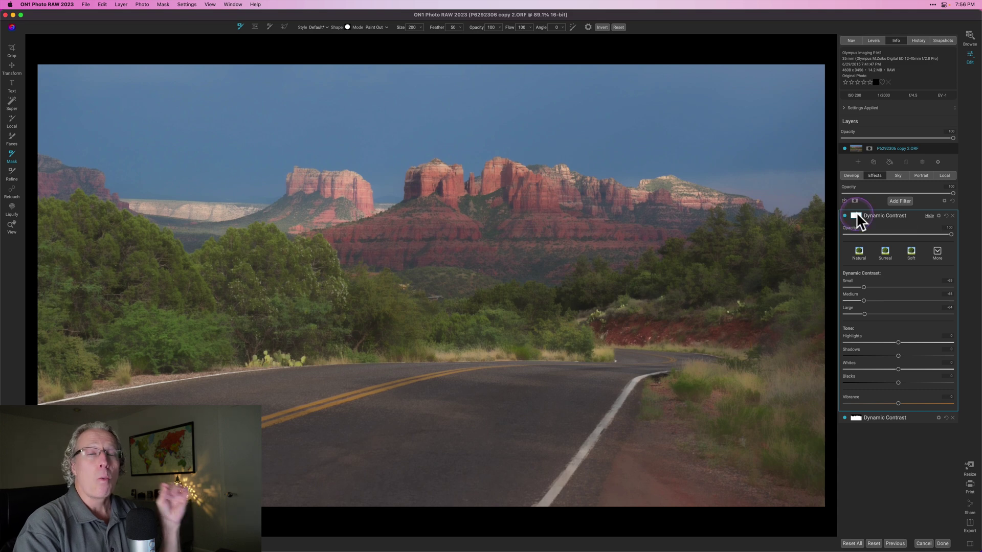
click(856, 214)
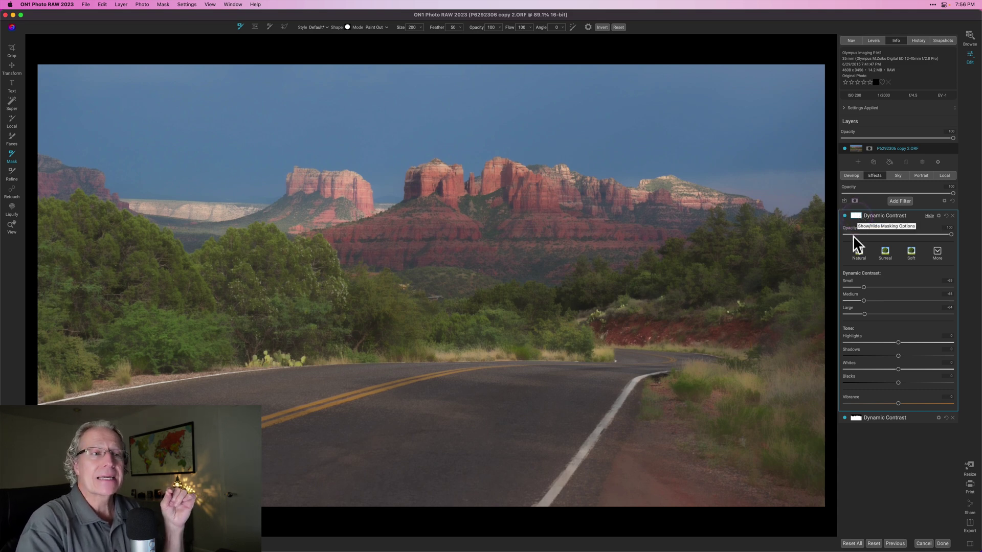
- Open the second Dynamic Contrast filter's Mask AI and view its land mask on the canvas
click(866, 416)
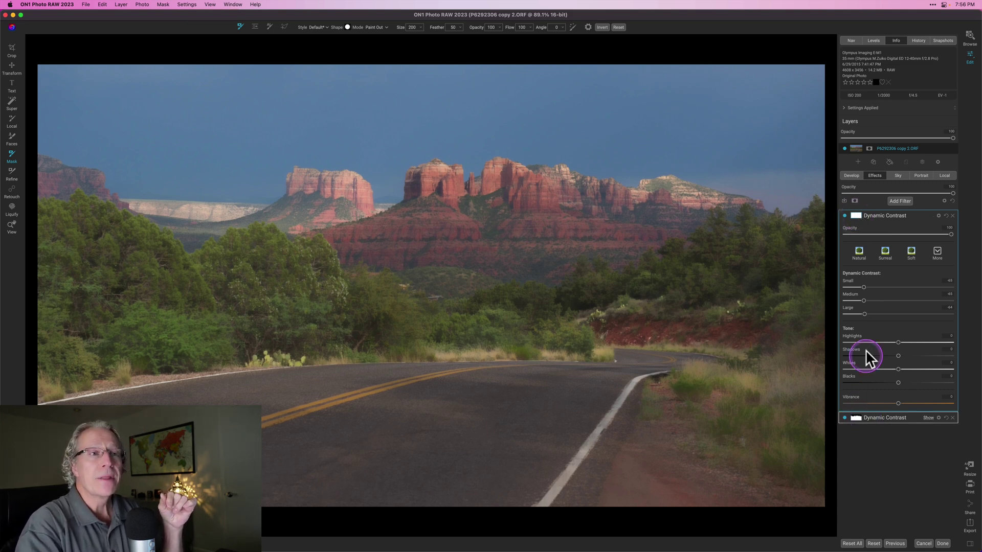
click(854, 212)
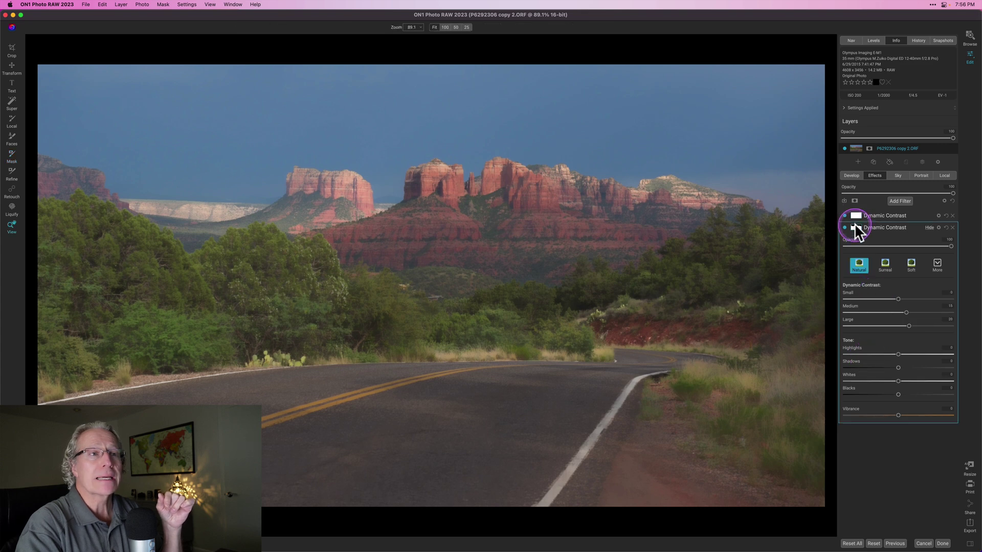
click(855, 225)
click(910, 291)
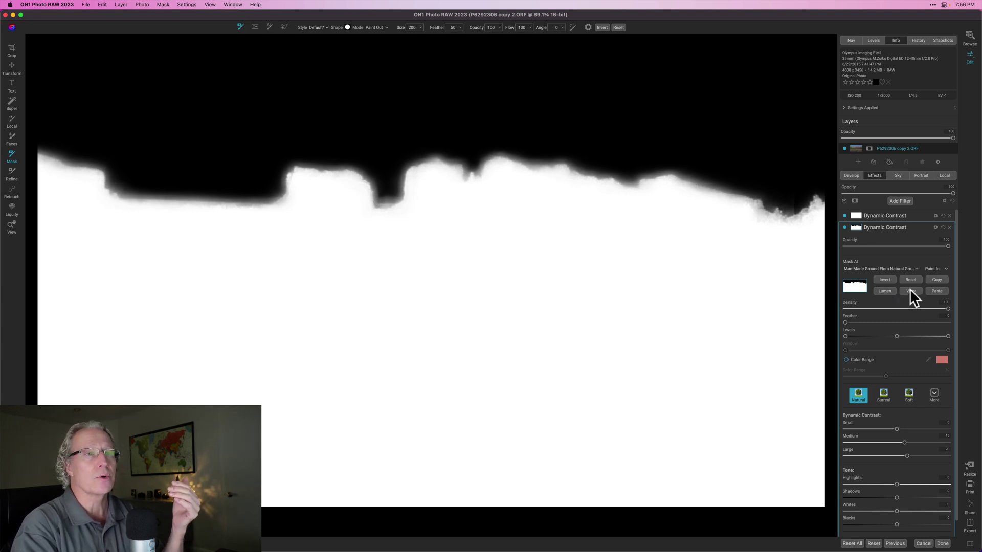
- Mask the first Dynamic Contrast filter to Sky in Paint In mode and view the sky mask
click(858, 216)
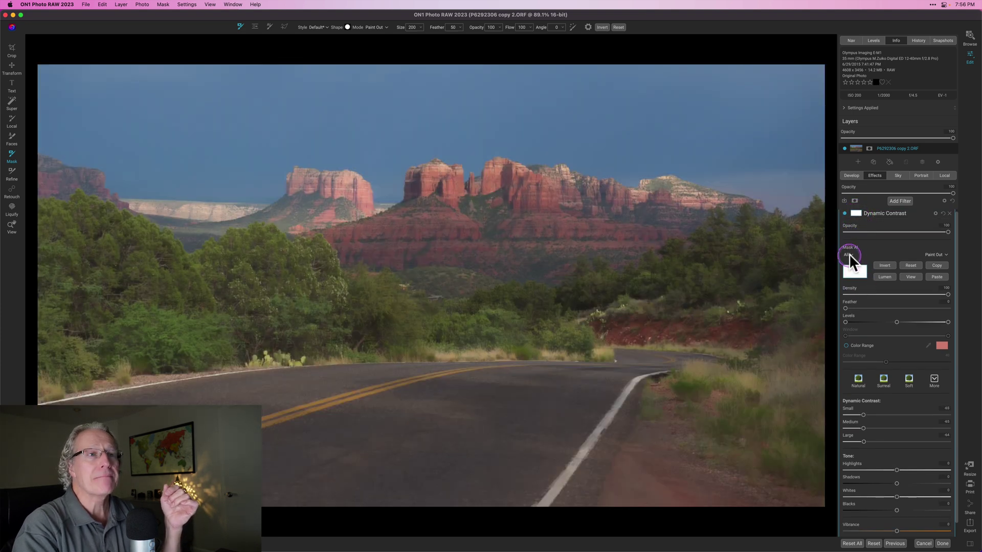
click(848, 254)
click(829, 307)
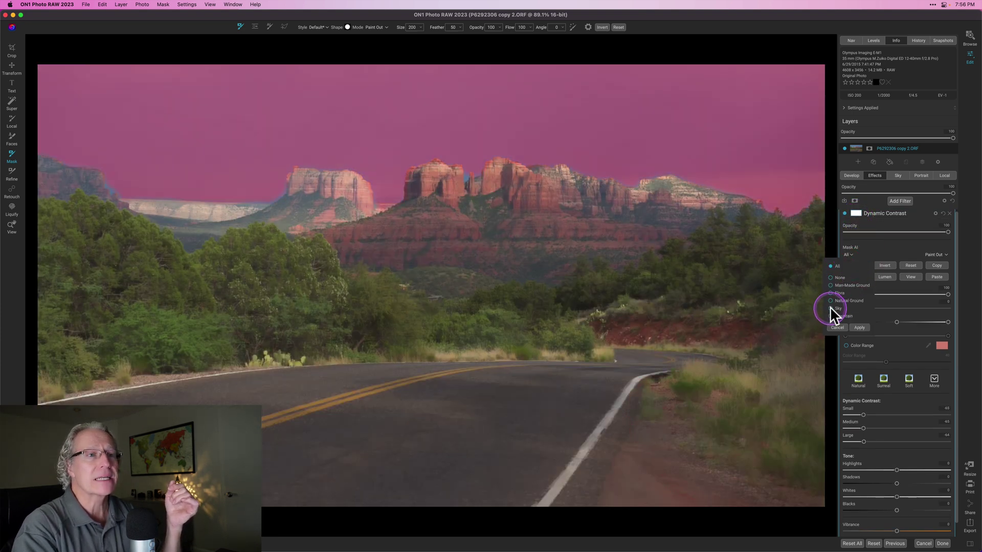
click(860, 327)
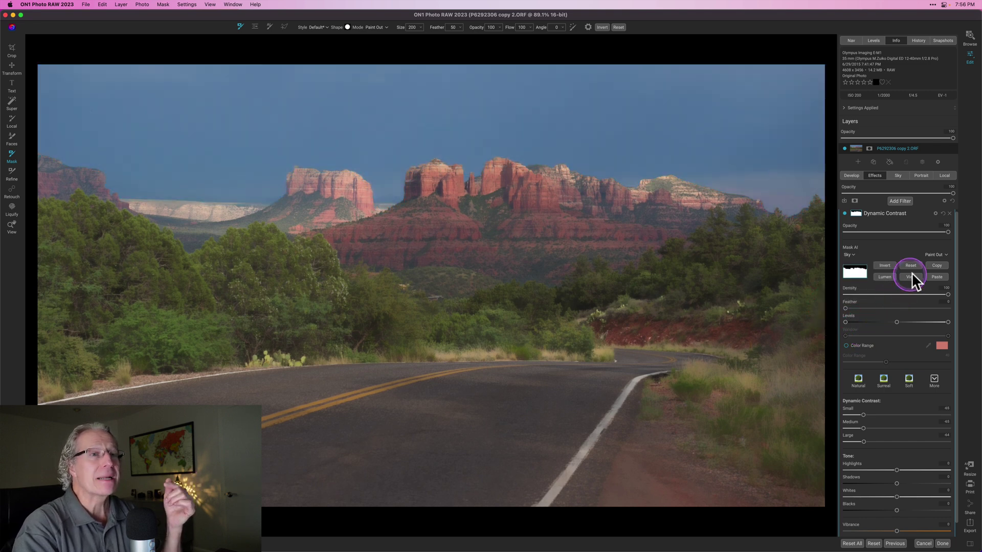
click(935, 262)
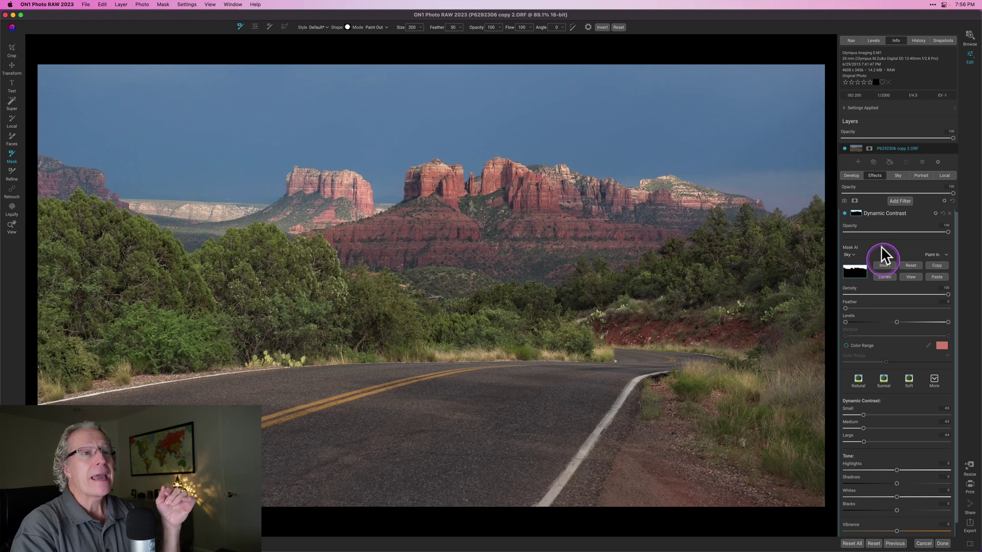
click(908, 277)
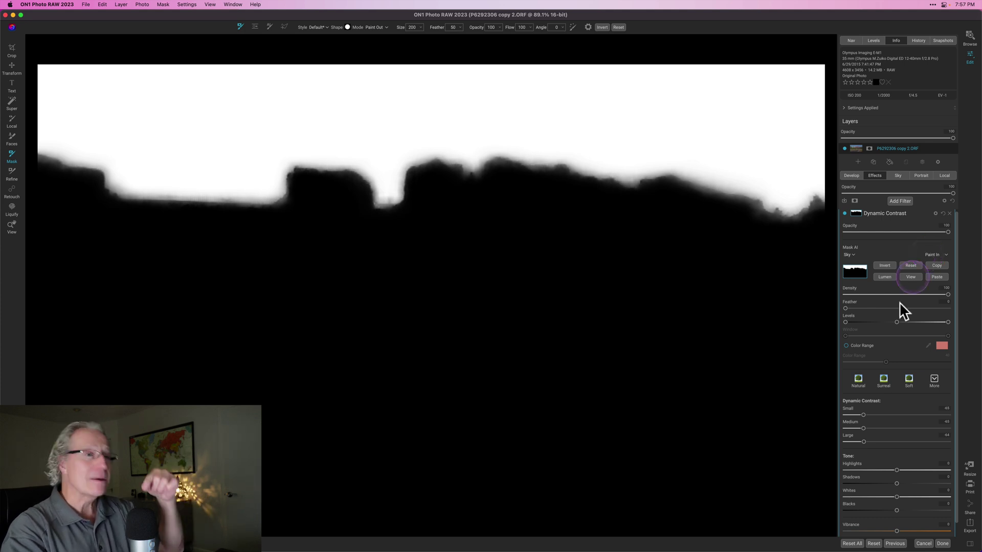
- Collapse and reopen the first filter's sky masking options
click(870, 267)
click(859, 215)
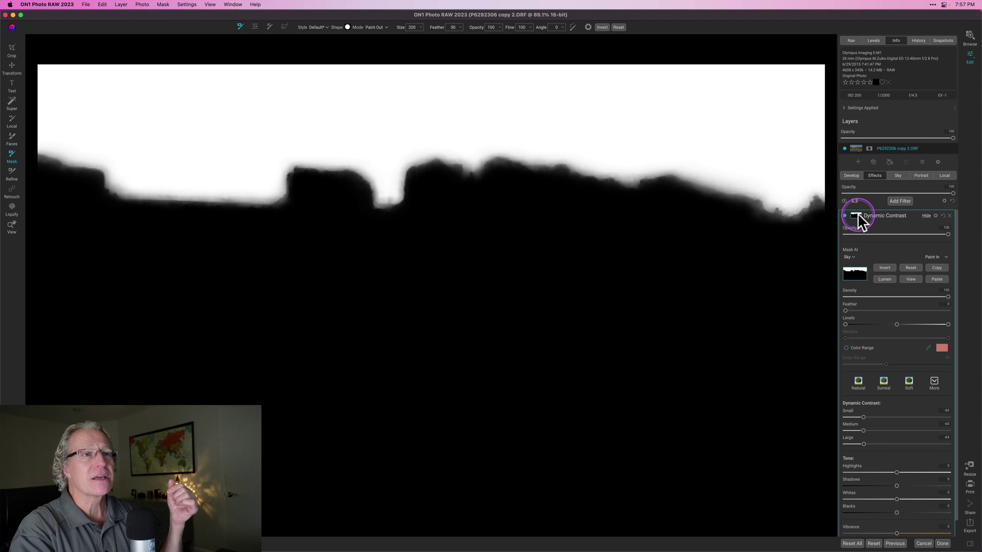
click(857, 213)
click(867, 290)
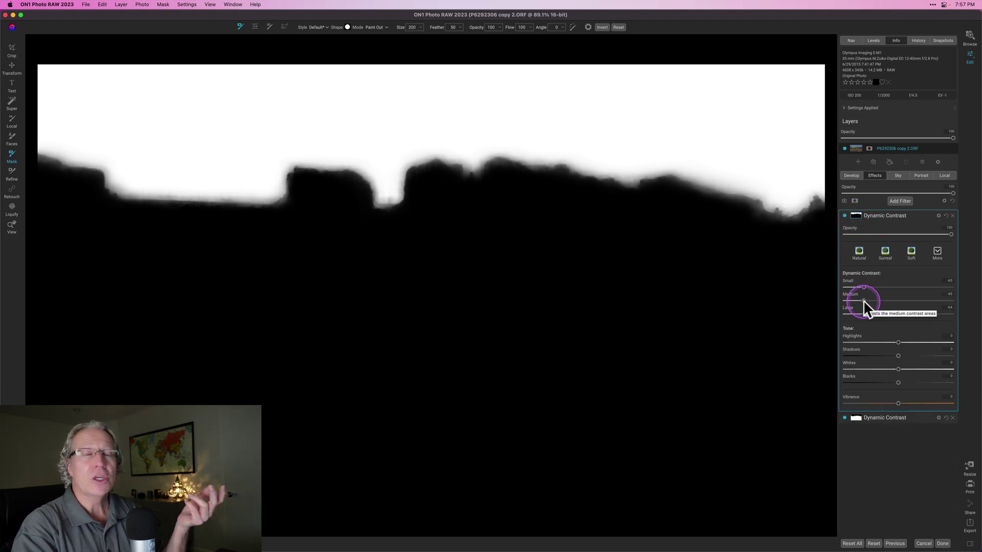
click(851, 221)
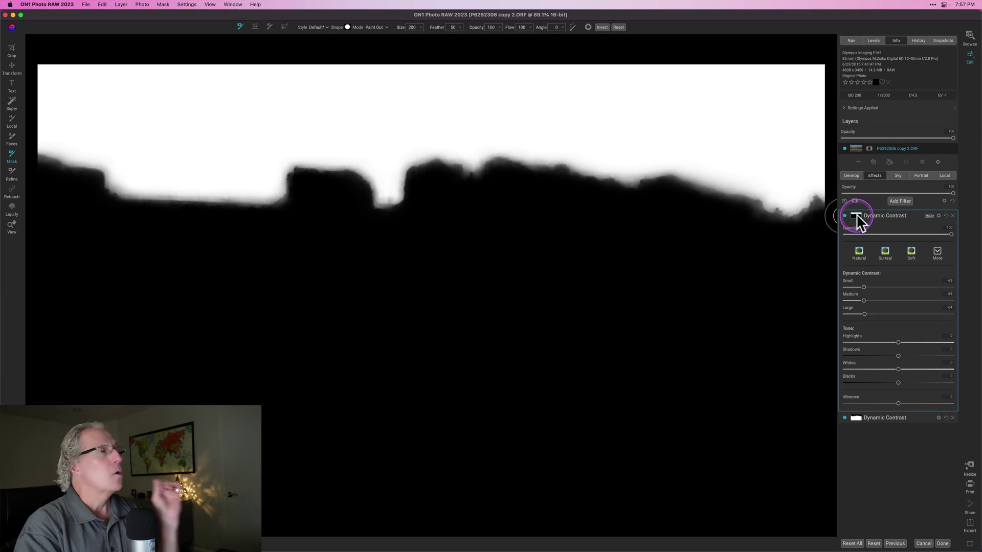
click(856, 214)
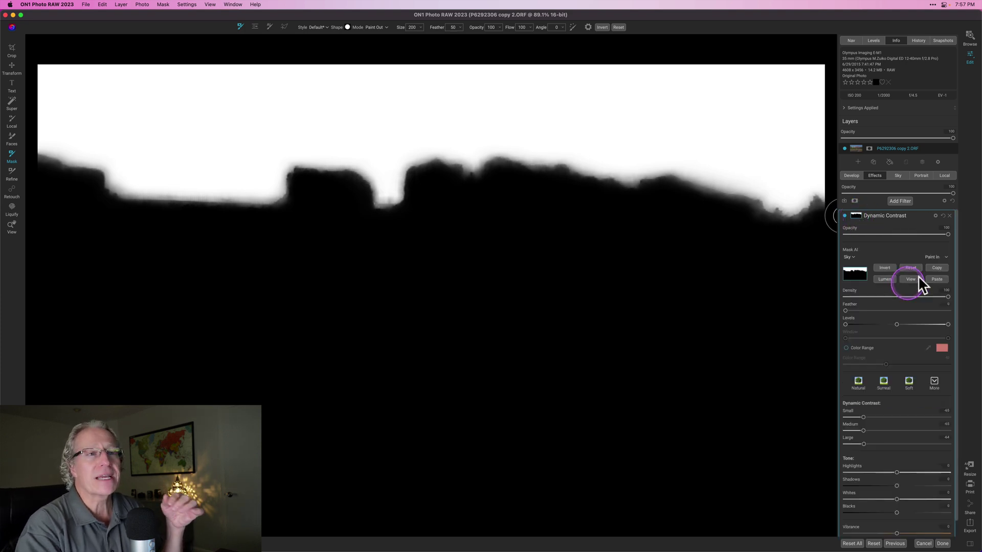
- Invert the mask to the land and back to the sky, then return to the photo view
click(890, 256)
click(916, 259)
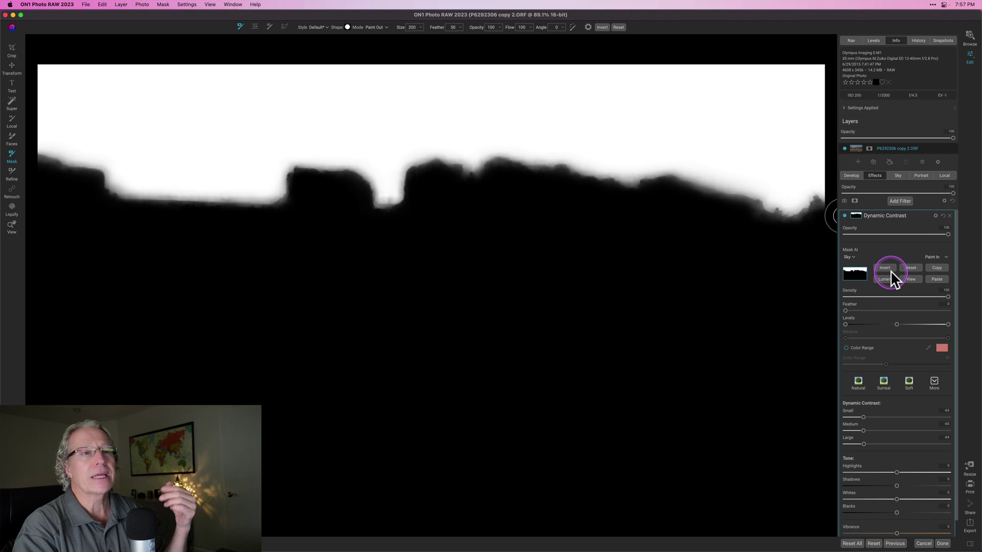
click(885, 267)
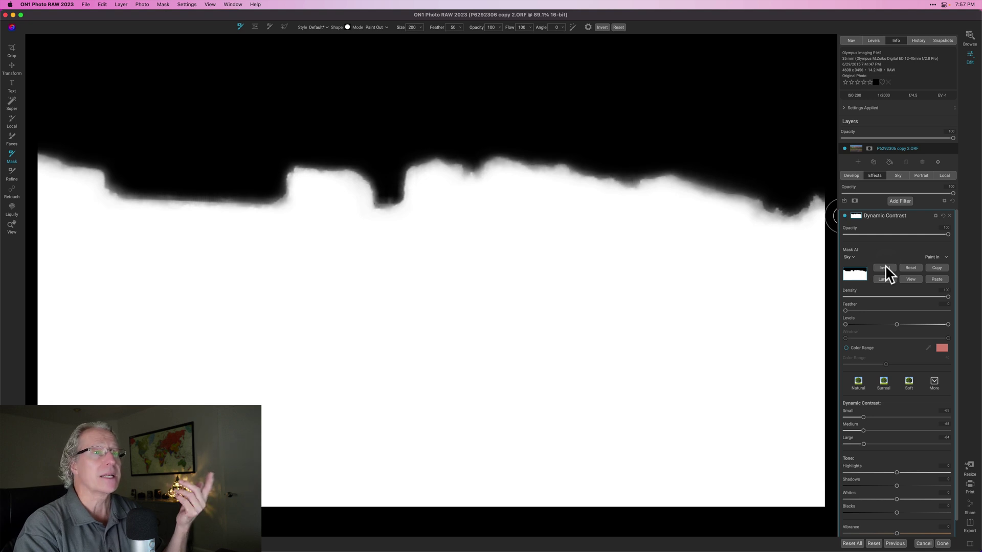
click(884, 267)
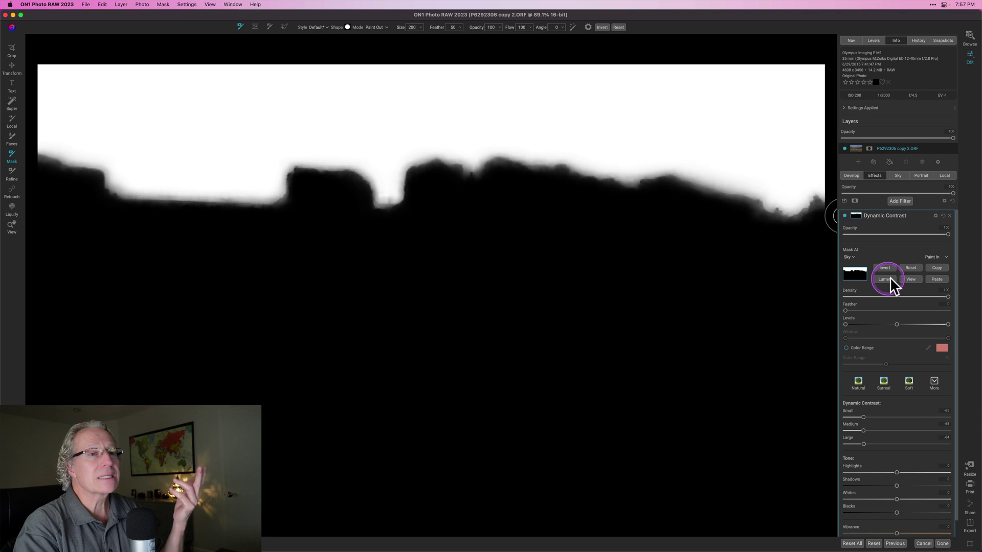
click(913, 277)
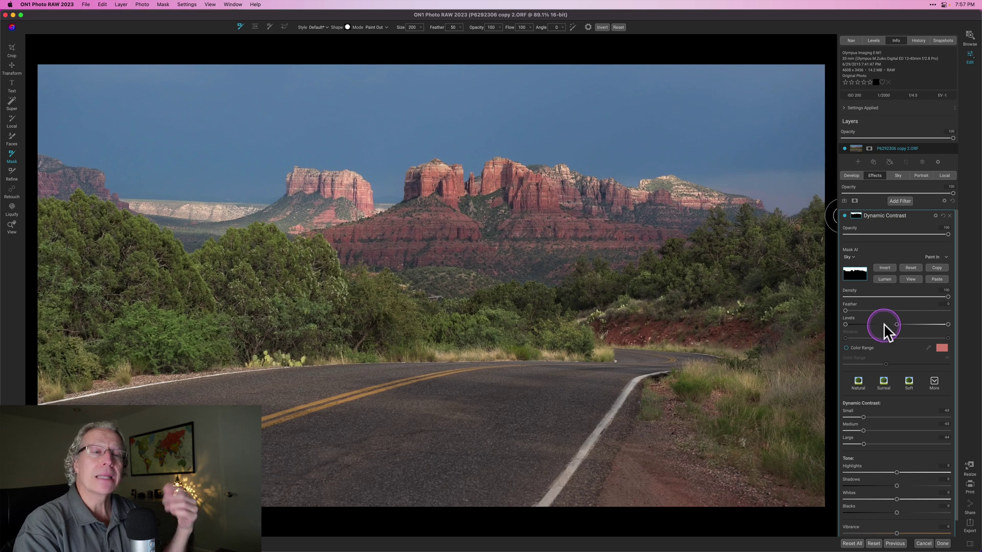
- Preview the sky mask and trial Density, Feather and Levels changes, resetting Feather to 0
click(916, 278)
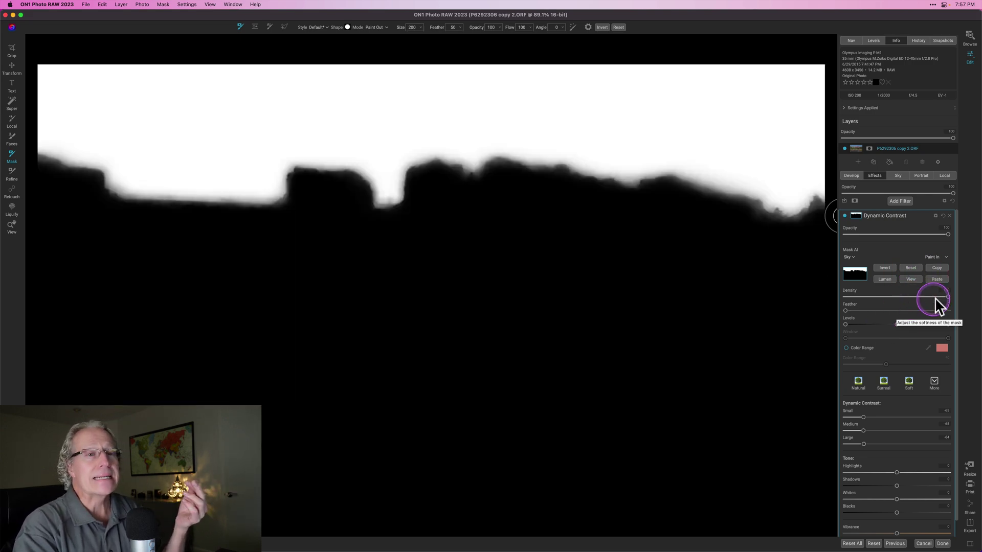
drag(947, 296, 910, 296)
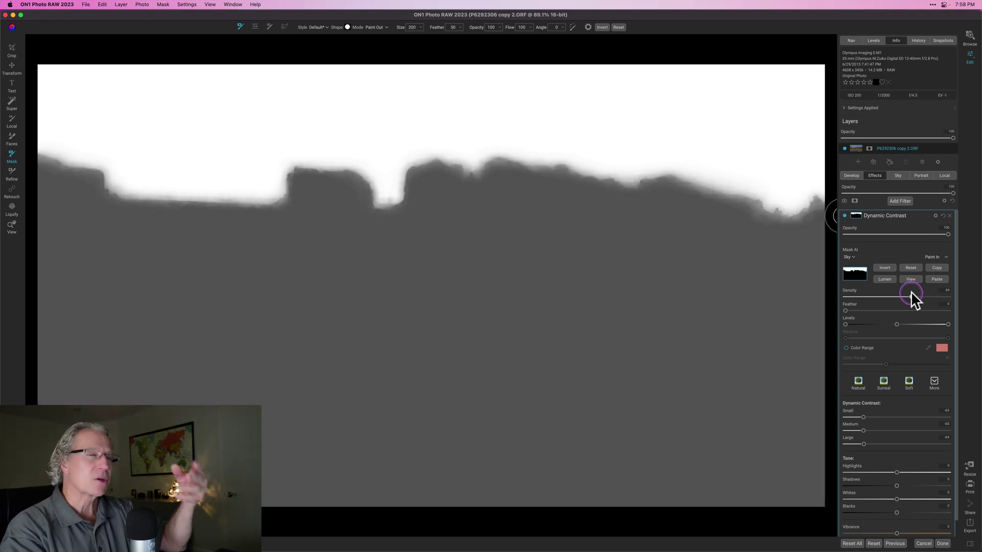
drag(910, 291, 974, 286)
drag(844, 310, 921, 310)
double_click(861, 305)
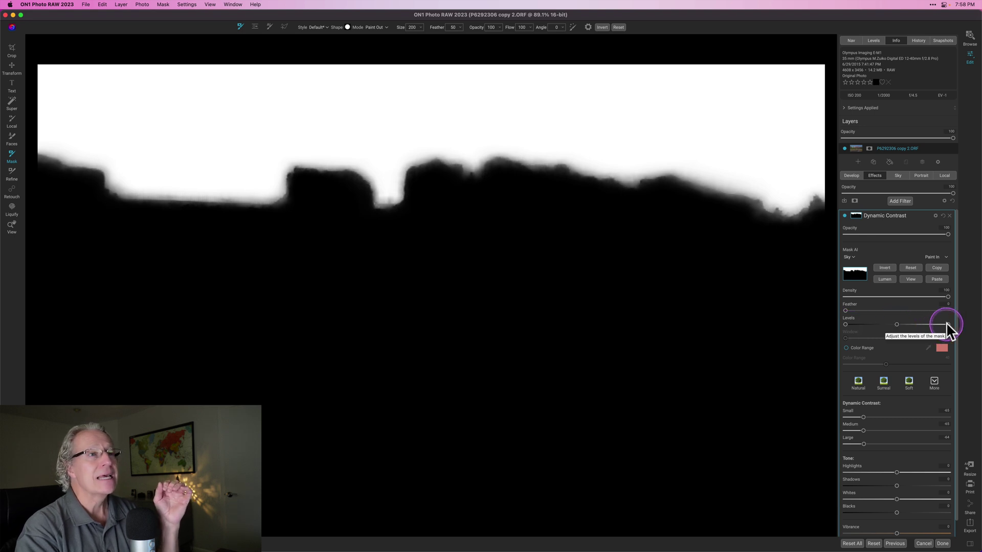
drag(946, 323, 909, 324)
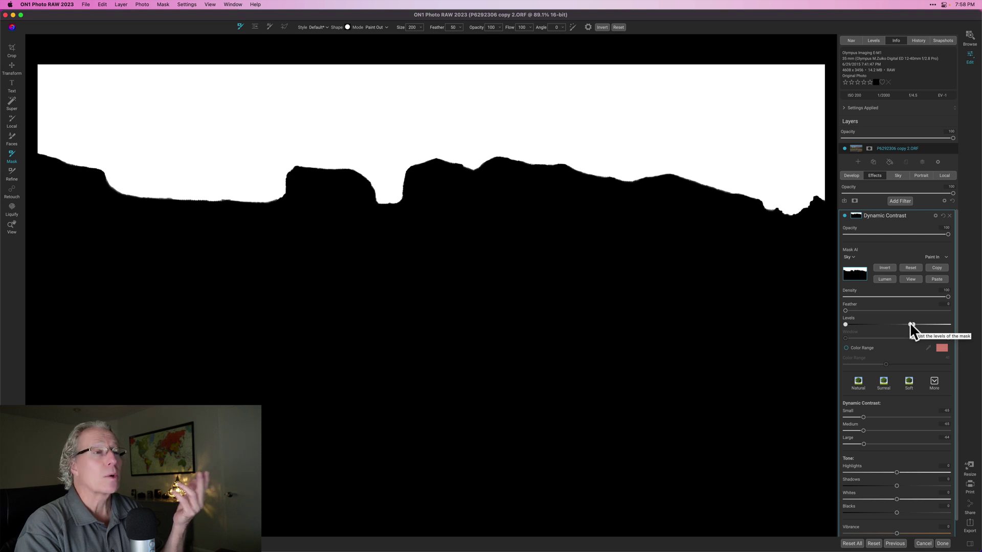
drag(910, 322, 958, 320)
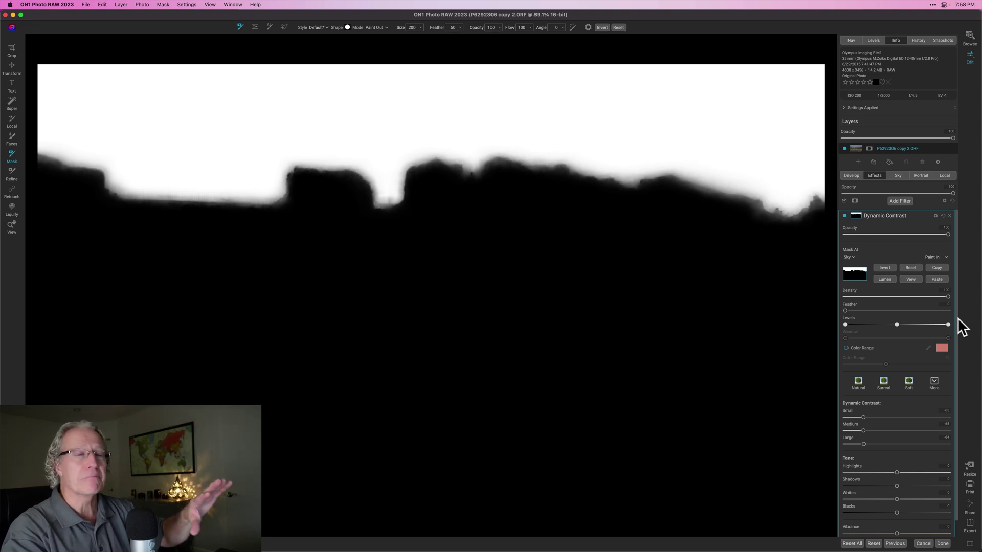
- Tighten the sky mask's Levels midpoint, return to the photo, and enable color range refinement
click(907, 324)
mouse_move(897, 323)
mouse_down()
mouse_move(929, 323)
mouse_move(914, 322)
mouse_up()
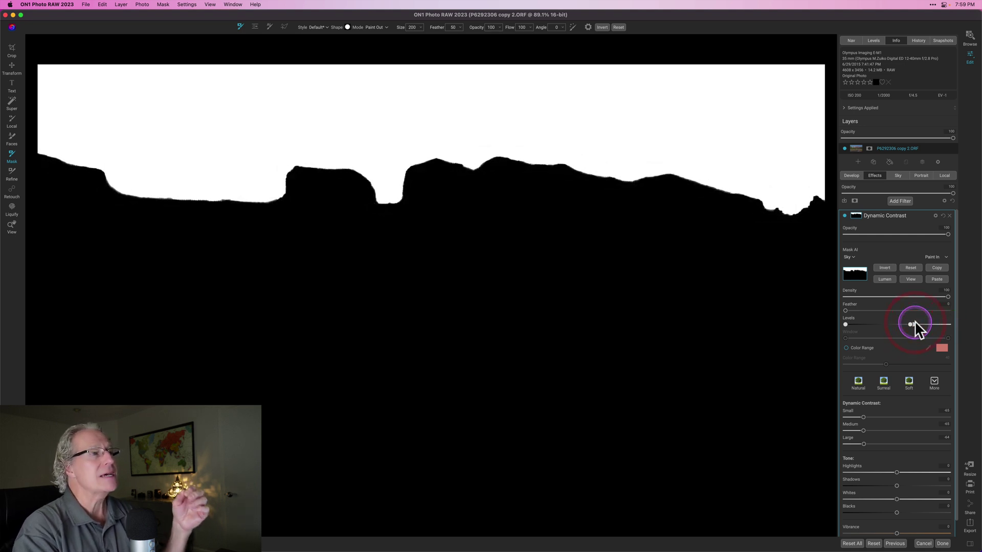
click(910, 279)
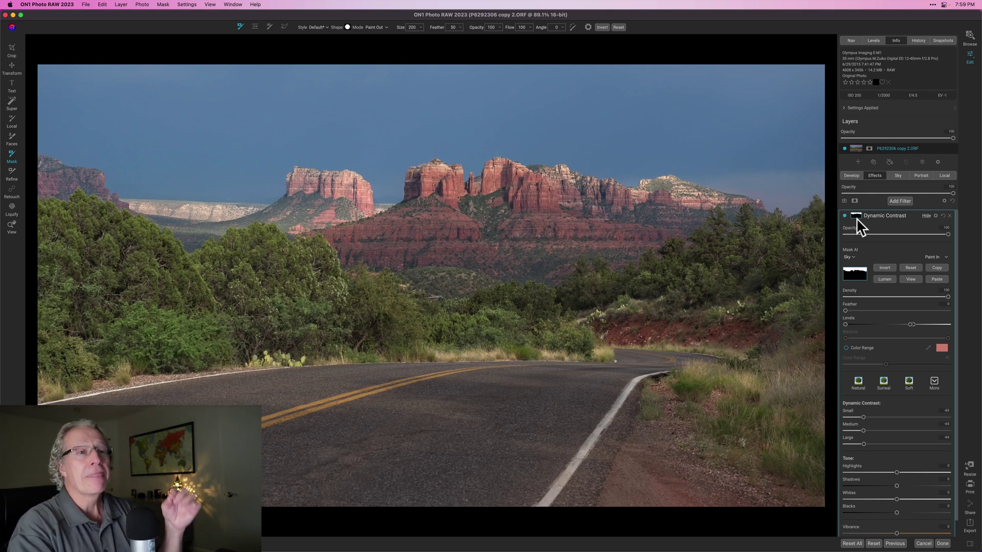
click(882, 293)
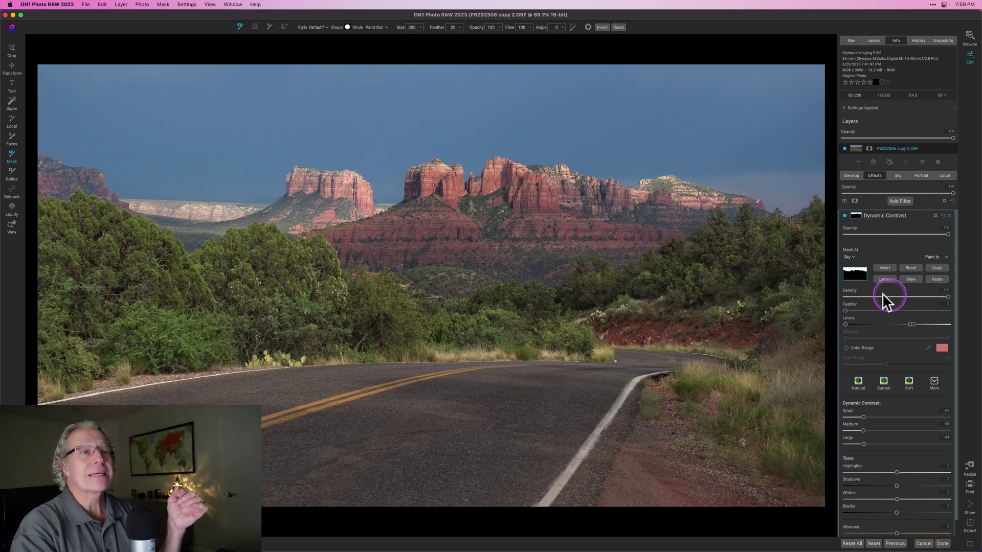
click(863, 346)
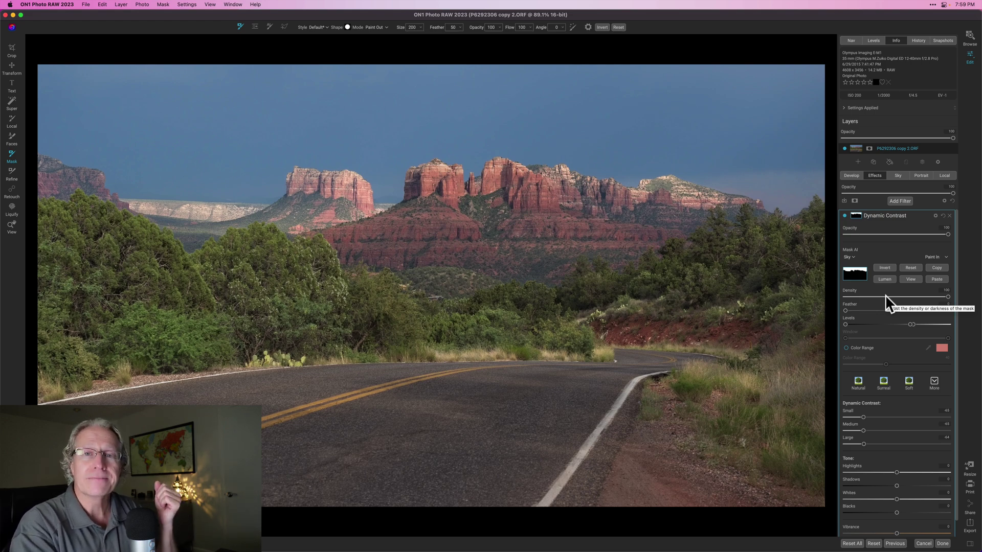
- Add a Sunshine filter above the Dynamic Contrast filters and apply its Strong style
click(854, 293)
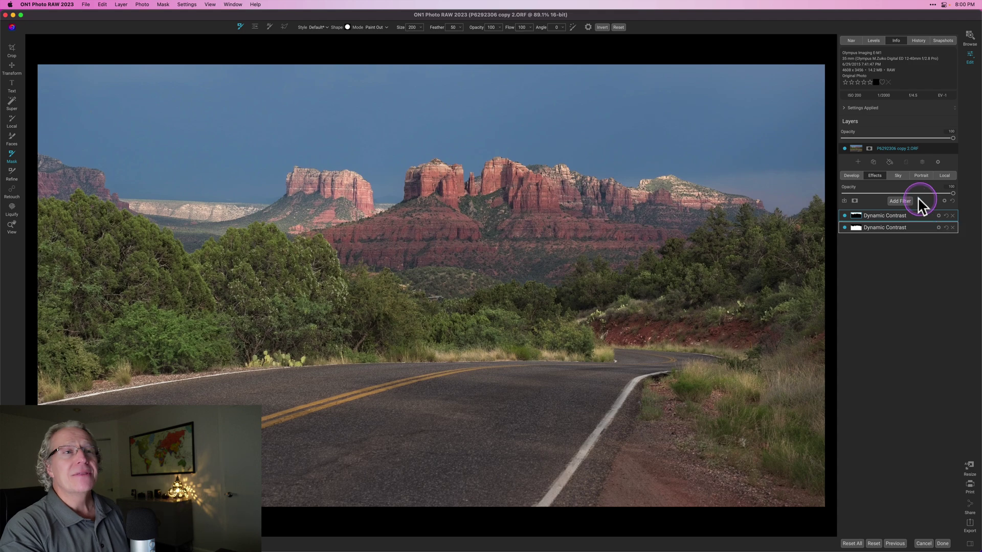
click(859, 198)
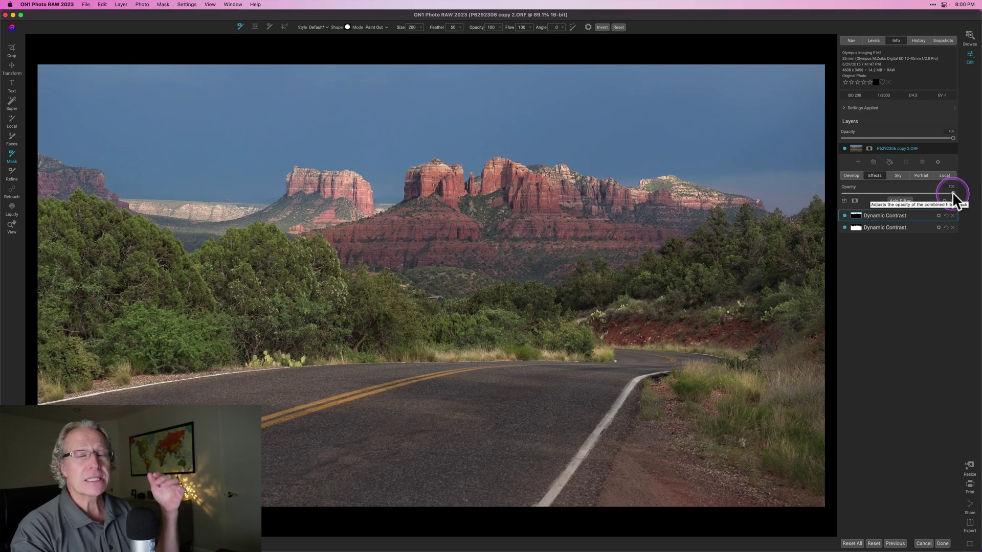
click(899, 201)
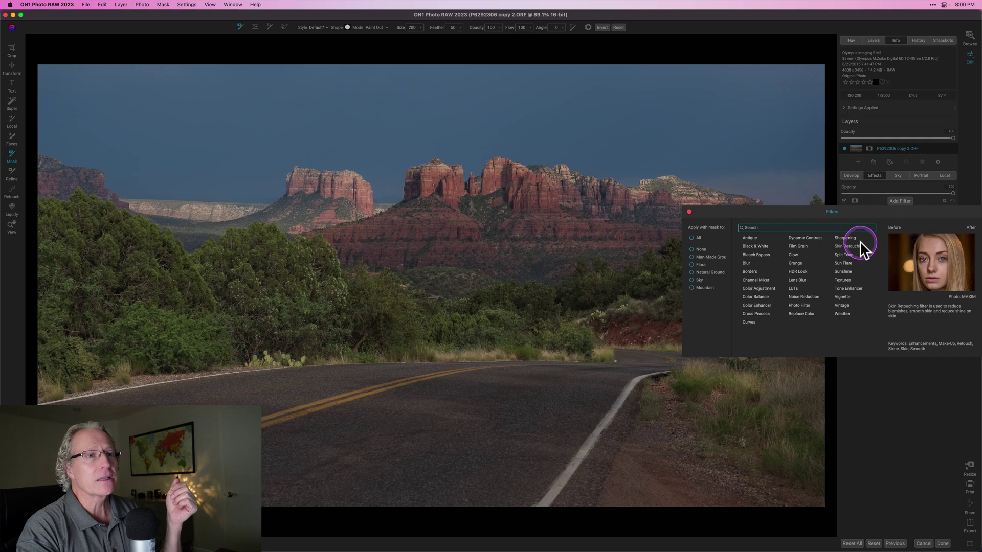
click(843, 272)
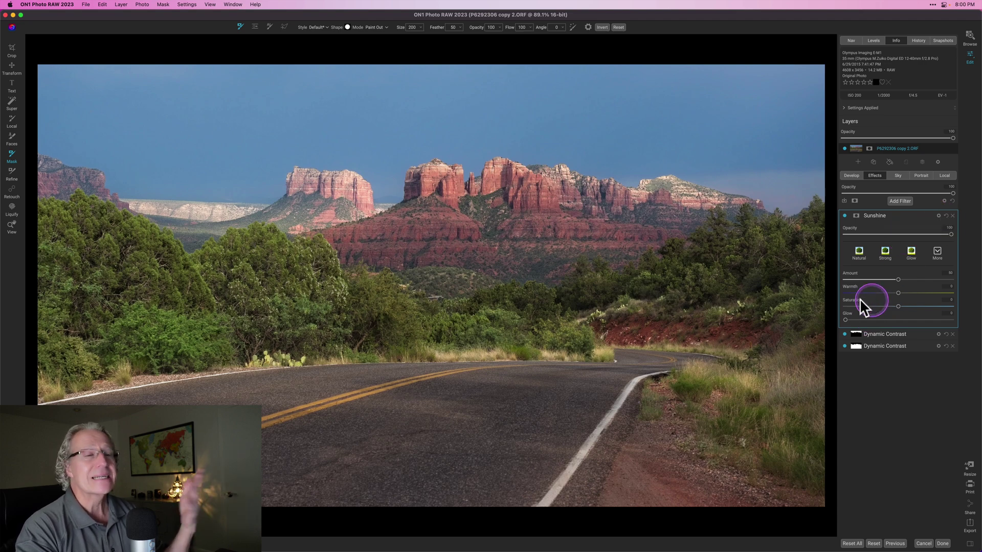
click(937, 252)
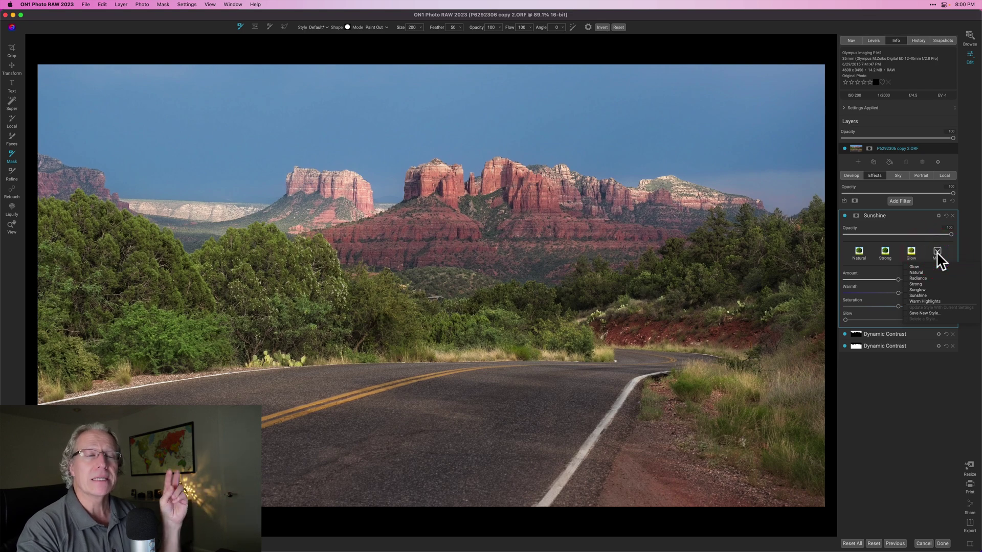
click(936, 252)
click(886, 253)
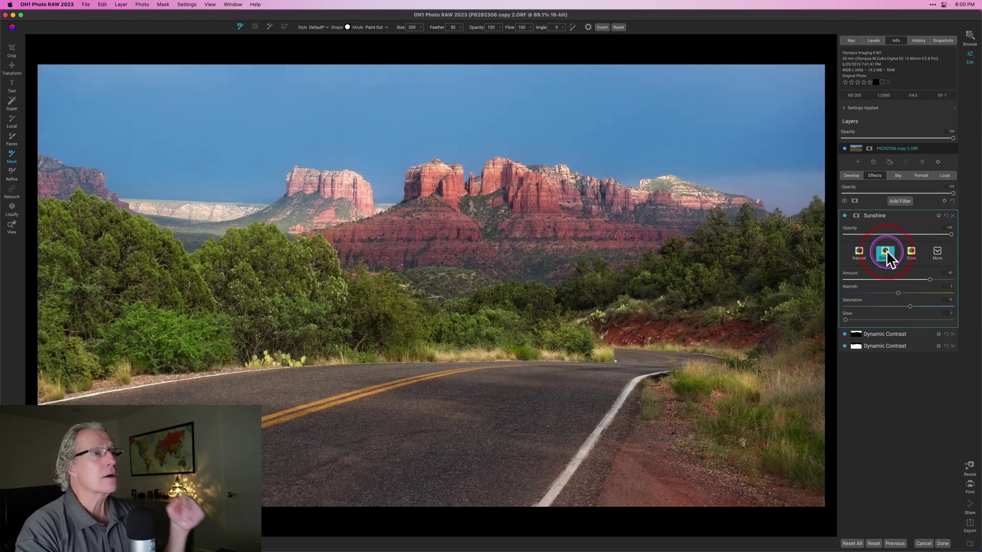
- Give the Sunshine filter a Mask AI mask set to All, then collapse it
click(856, 215)
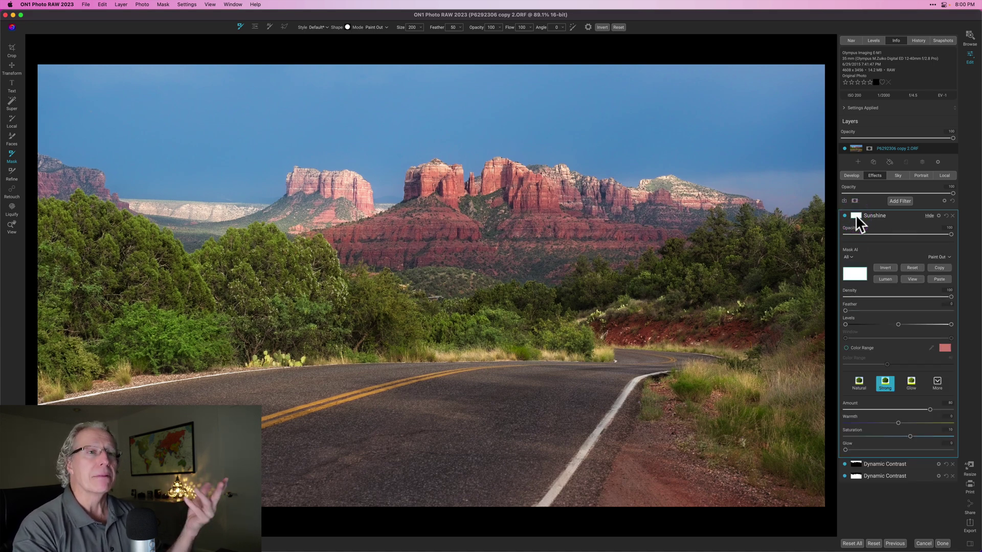
click(852, 257)
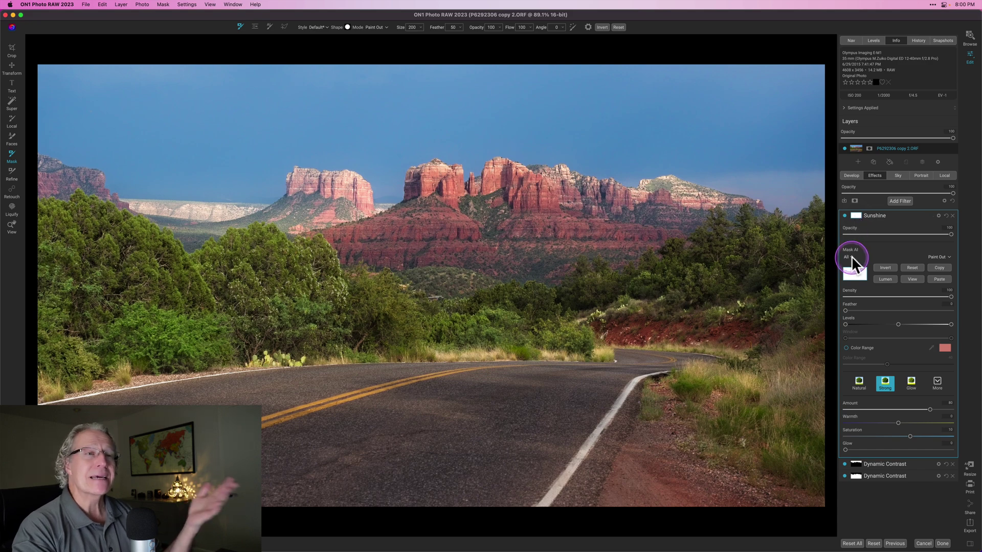
click(851, 256)
click(851, 256)
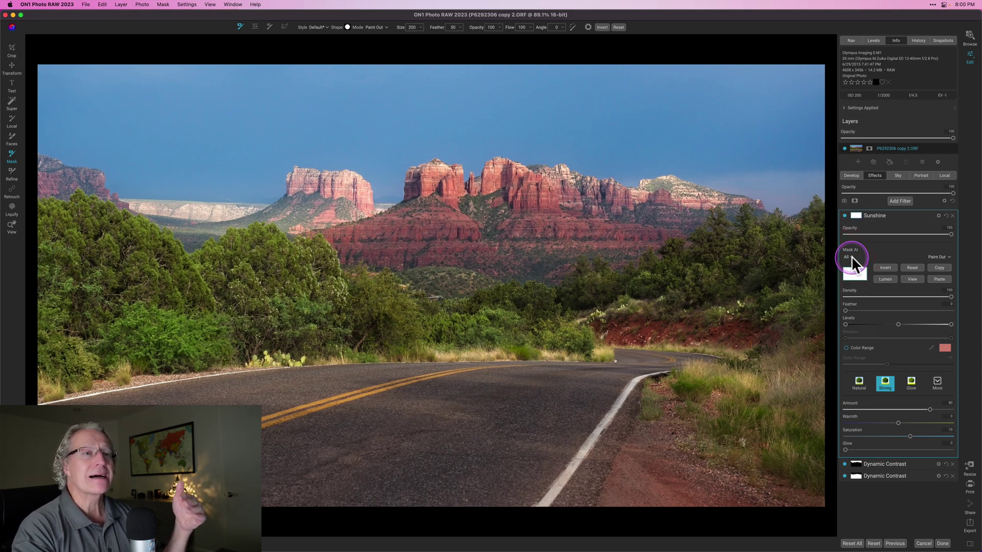
click(857, 214)
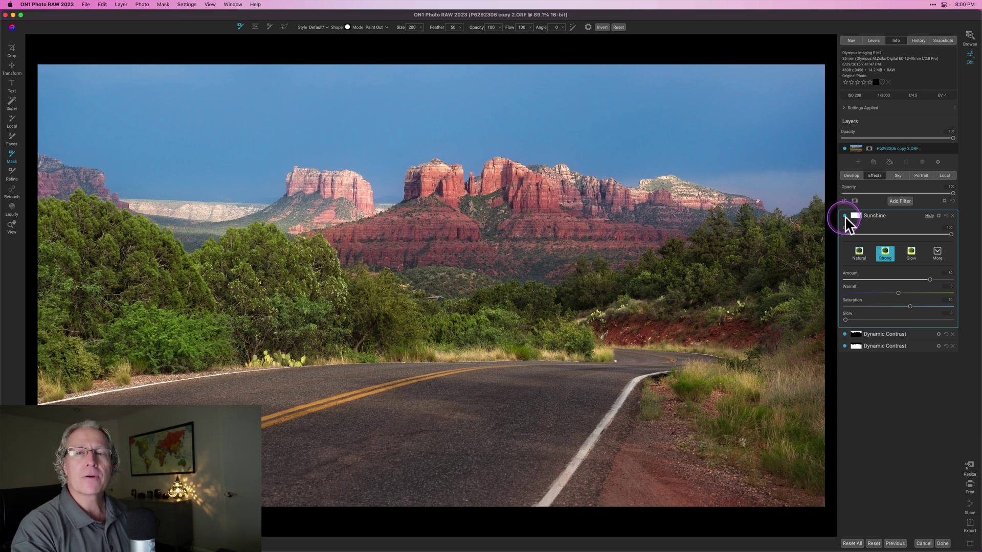
click(871, 216)
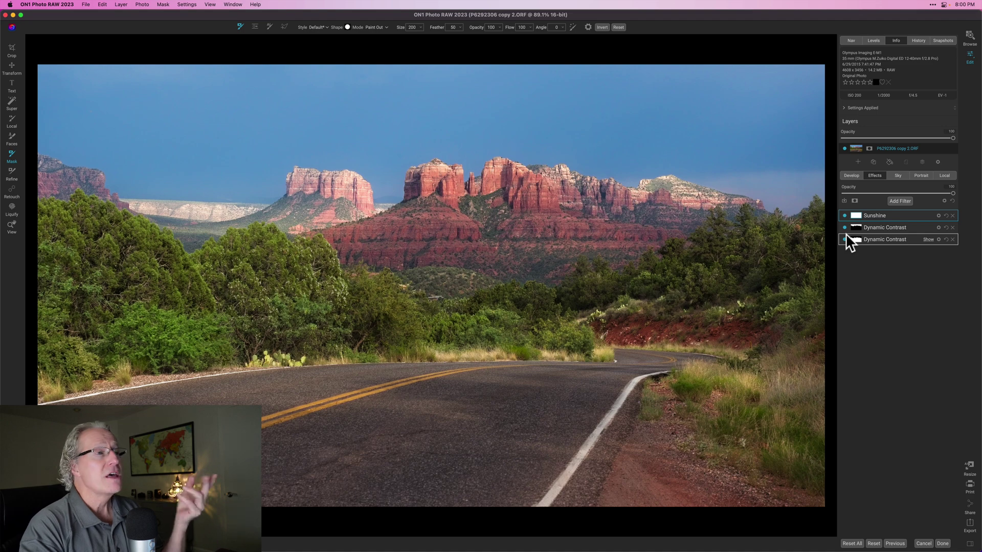
click(845, 215)
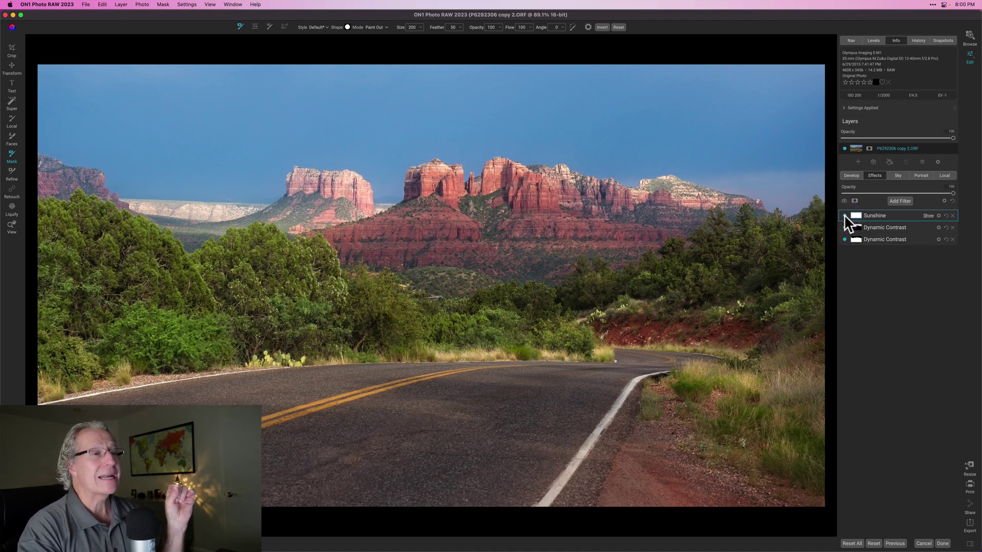
click(845, 215)
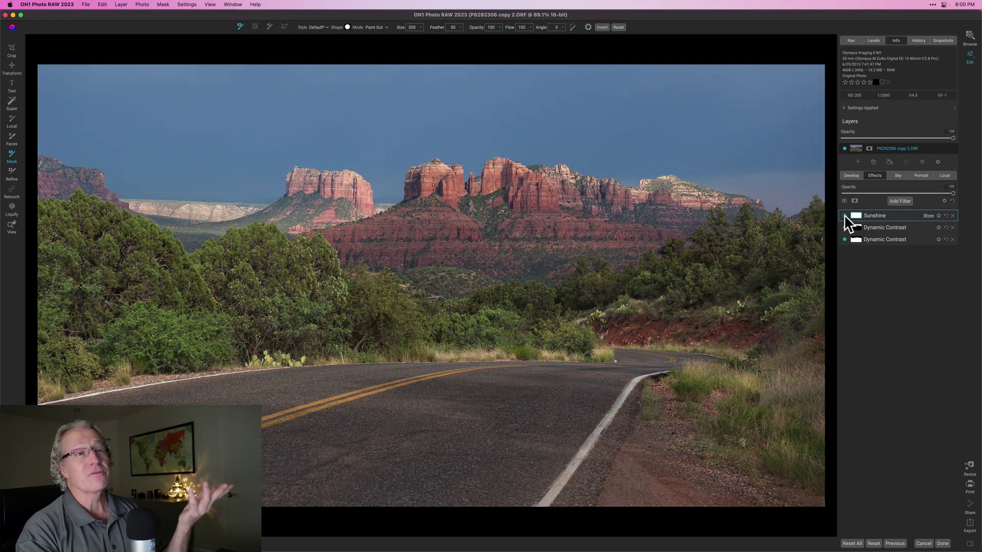
click(844, 216)
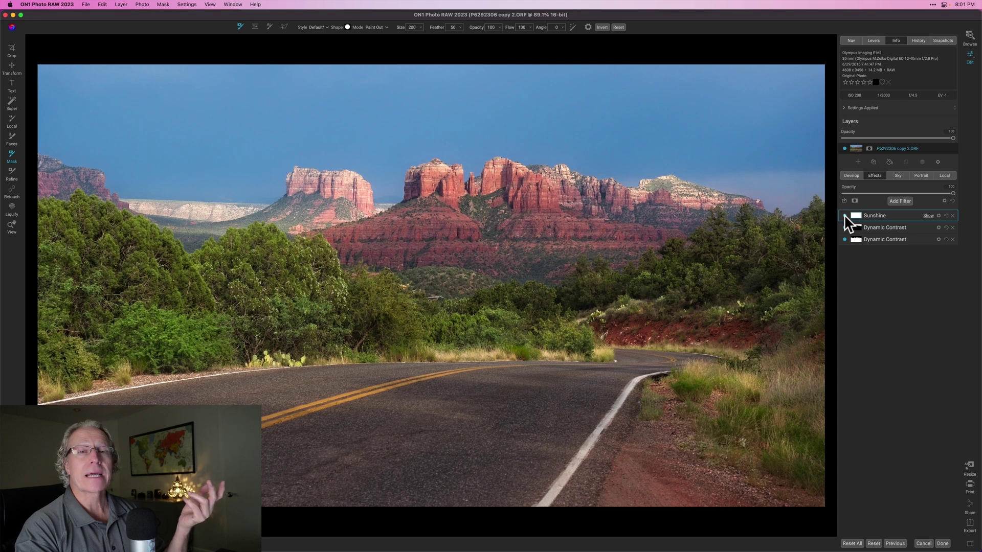
click(844, 239)
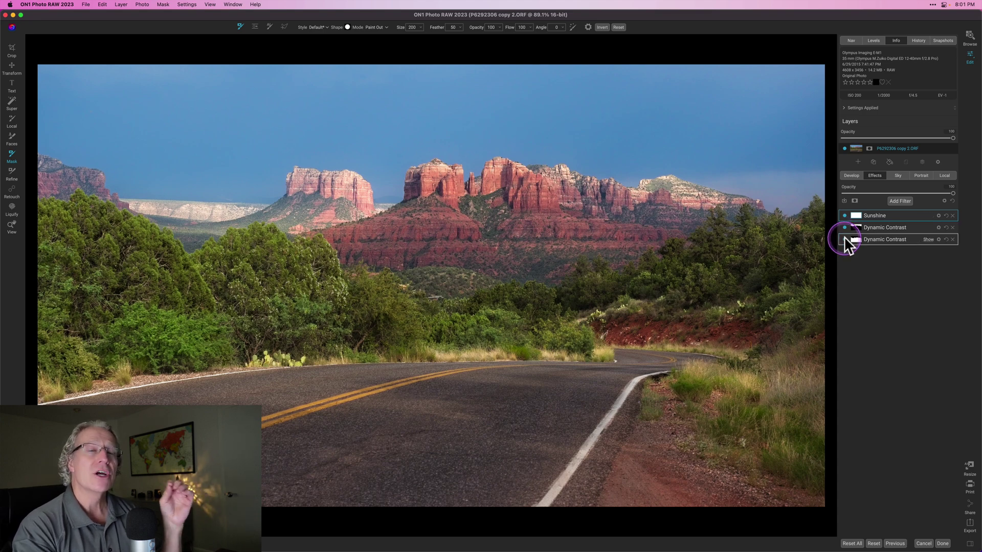
click(844, 239)
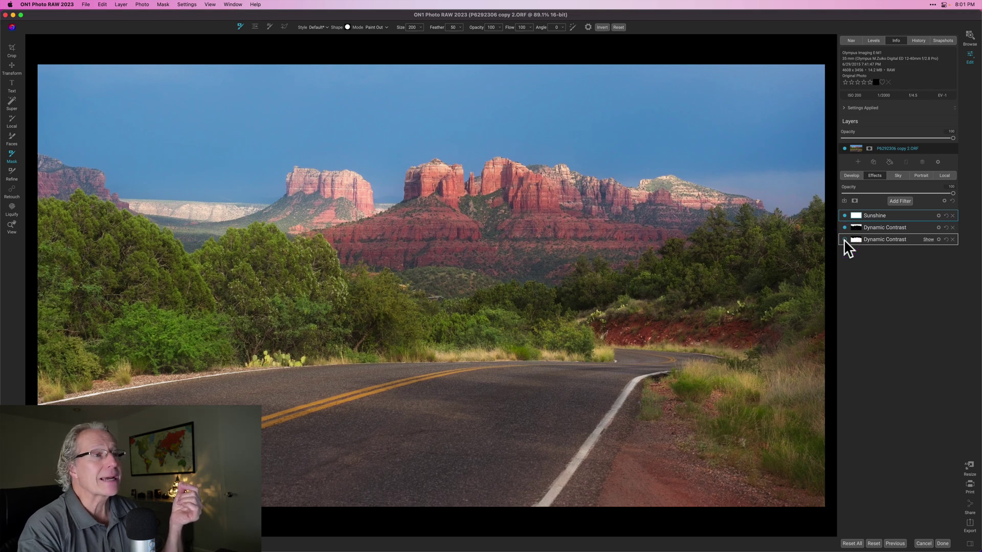
click(844, 239)
click(844, 231)
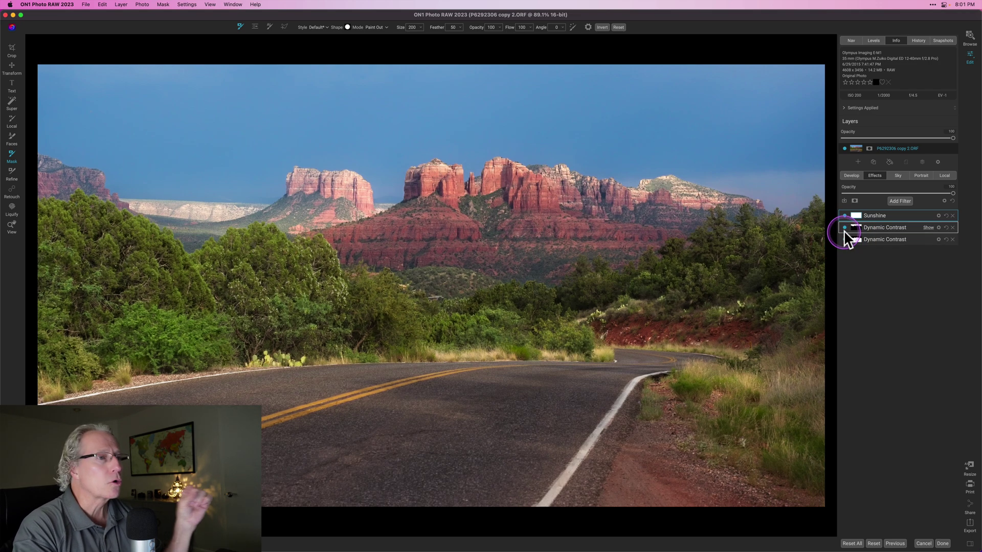
click(845, 230)
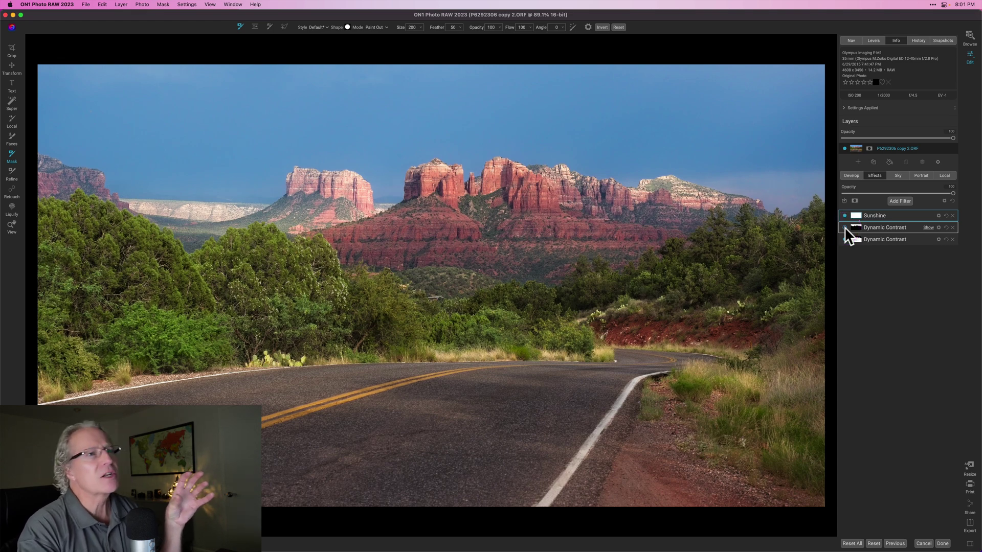
click(845, 216)
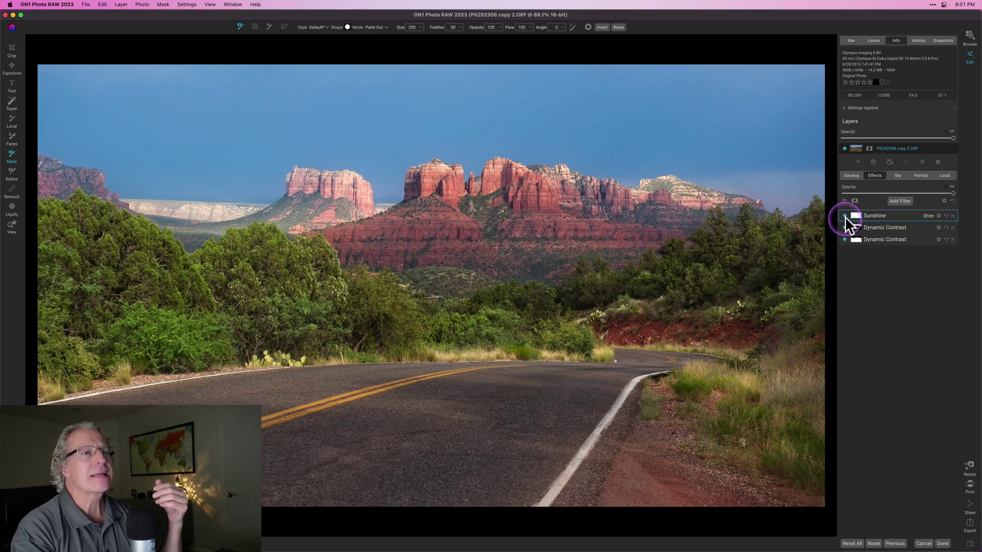
click(845, 215)
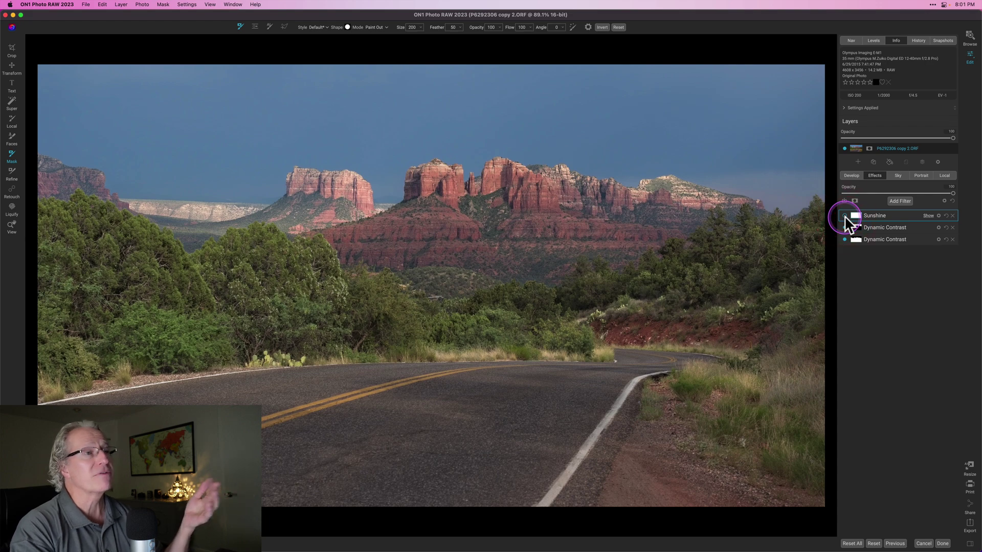
click(844, 215)
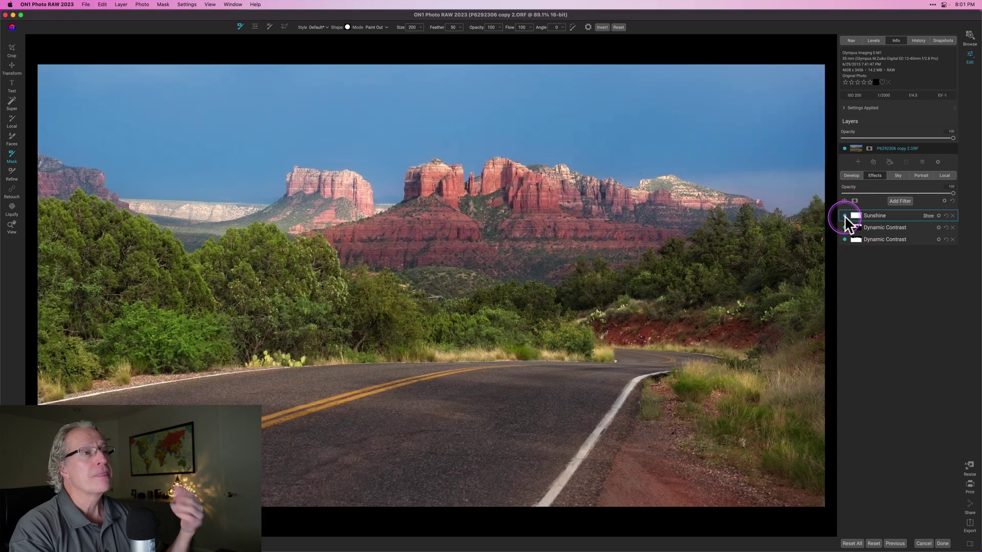
- Add a Color Enhancer filter with the blue Sky preset and collapse its settings
click(897, 201)
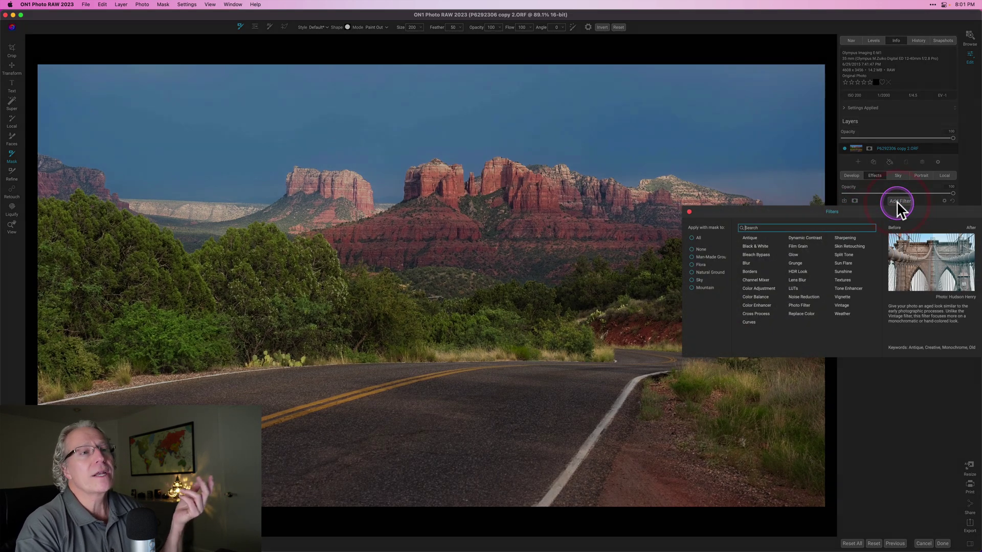
click(760, 306)
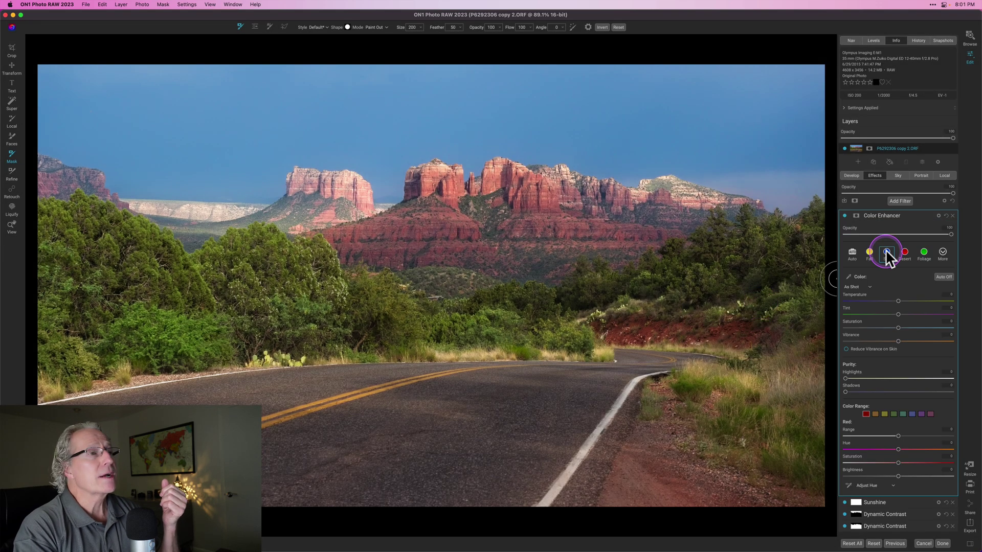
click(886, 253)
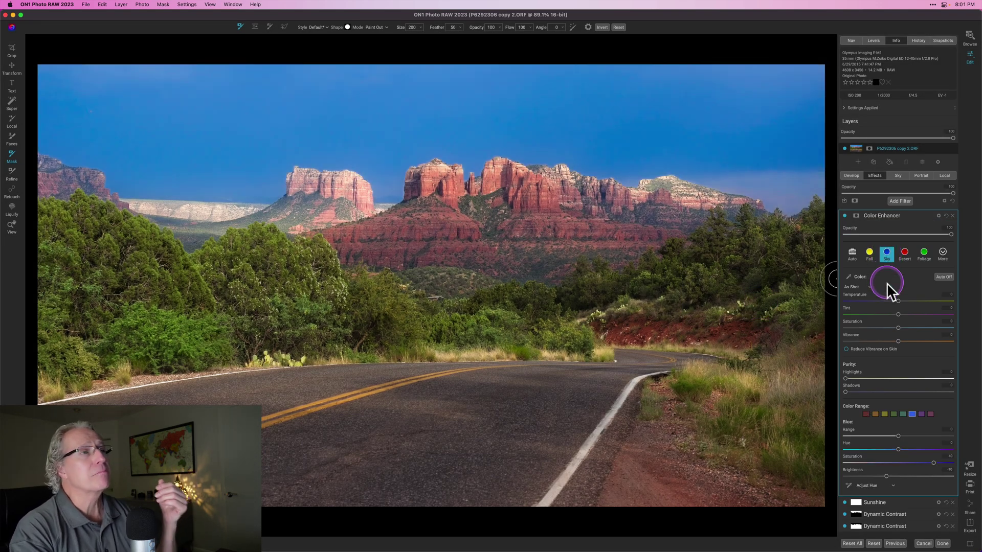
click(882, 216)
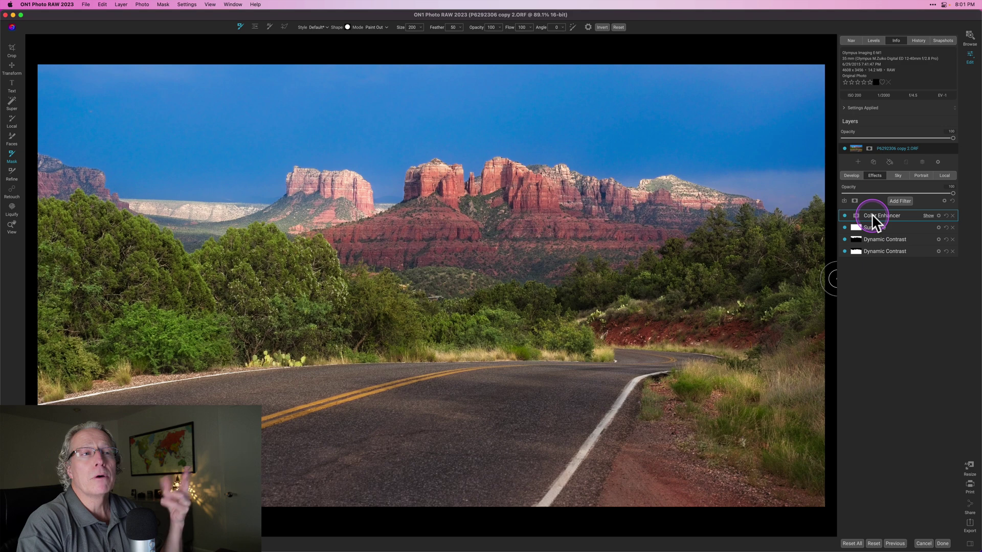
click(855, 215)
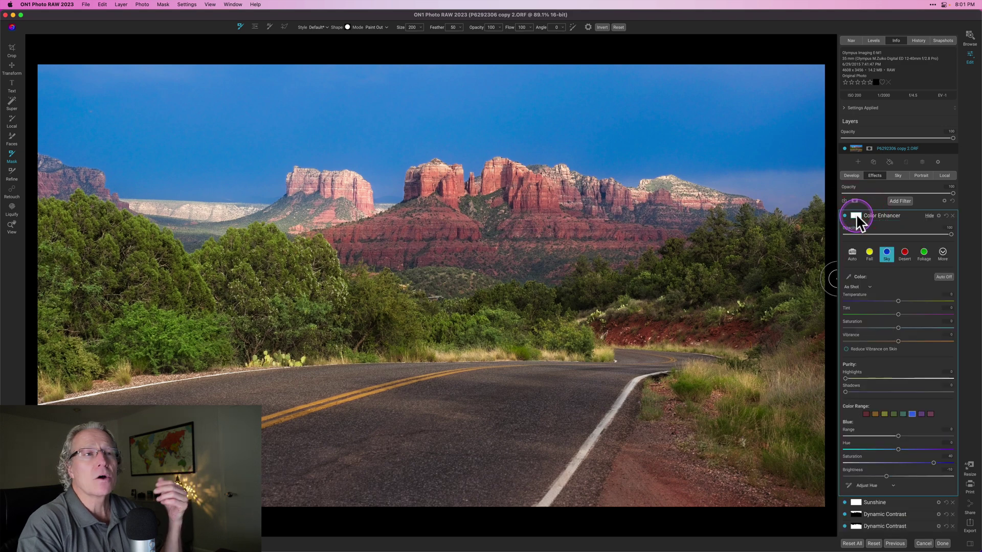
click(856, 214)
- Toggle the Color Enhancer, Sunshine and Dynamic Contrast filters off and on to compare
click(844, 215)
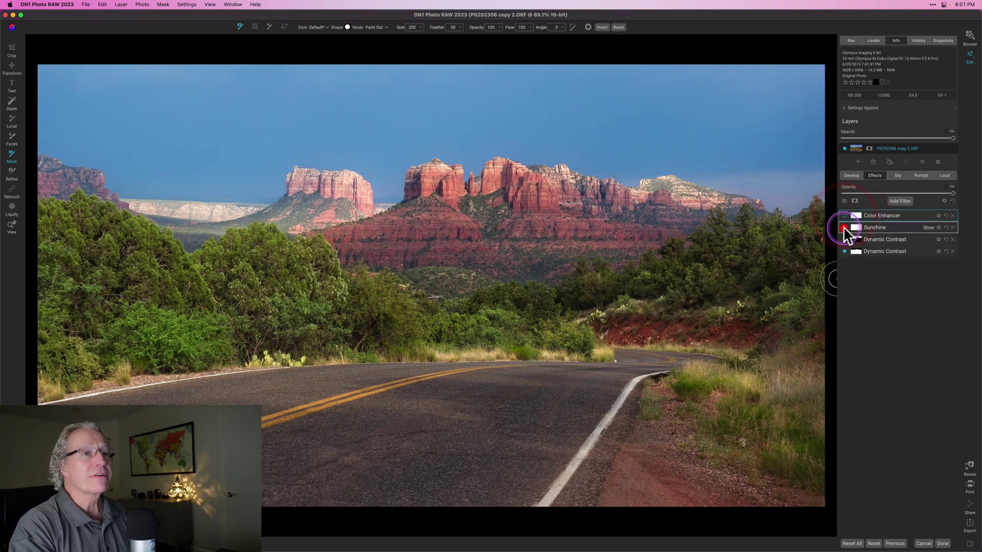
click(844, 228)
click(844, 251)
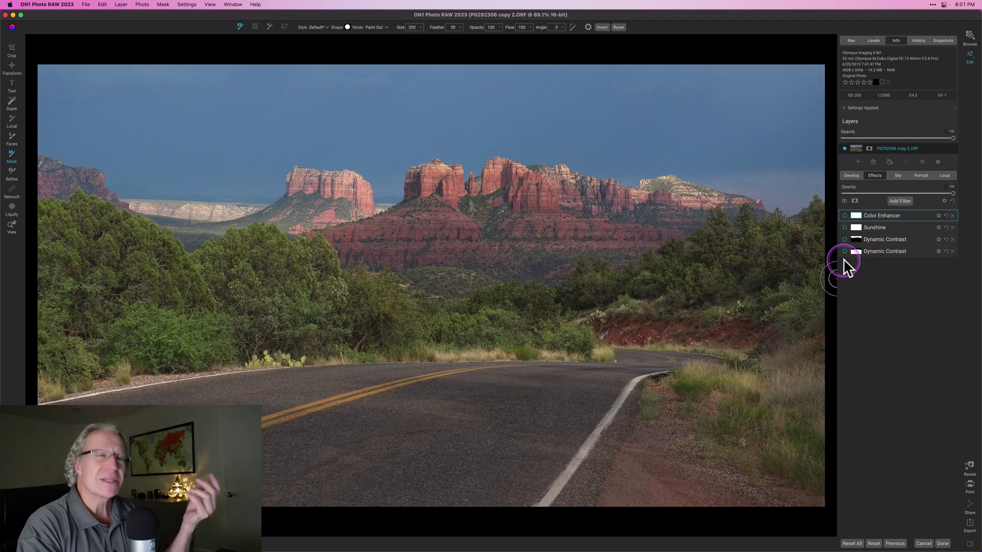
click(845, 240)
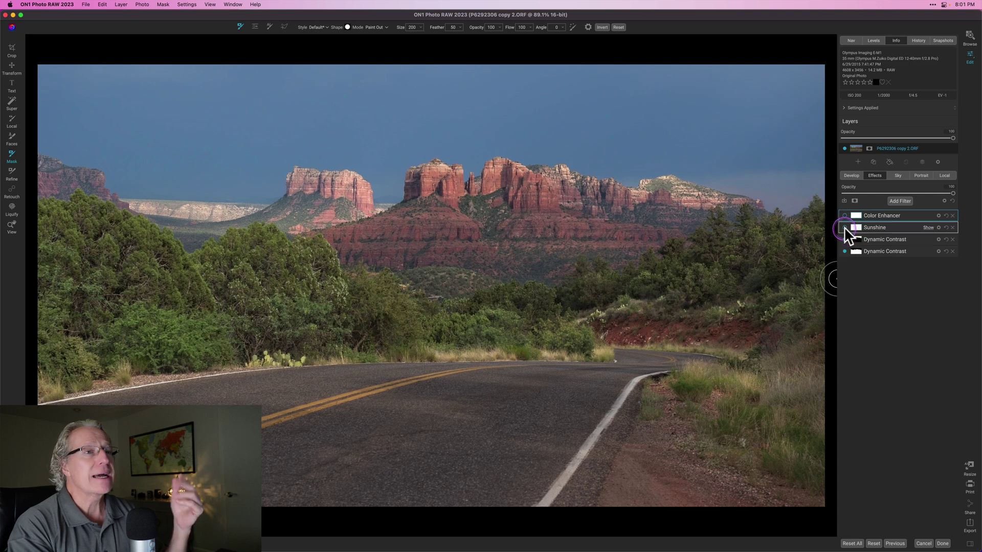
click(843, 227)
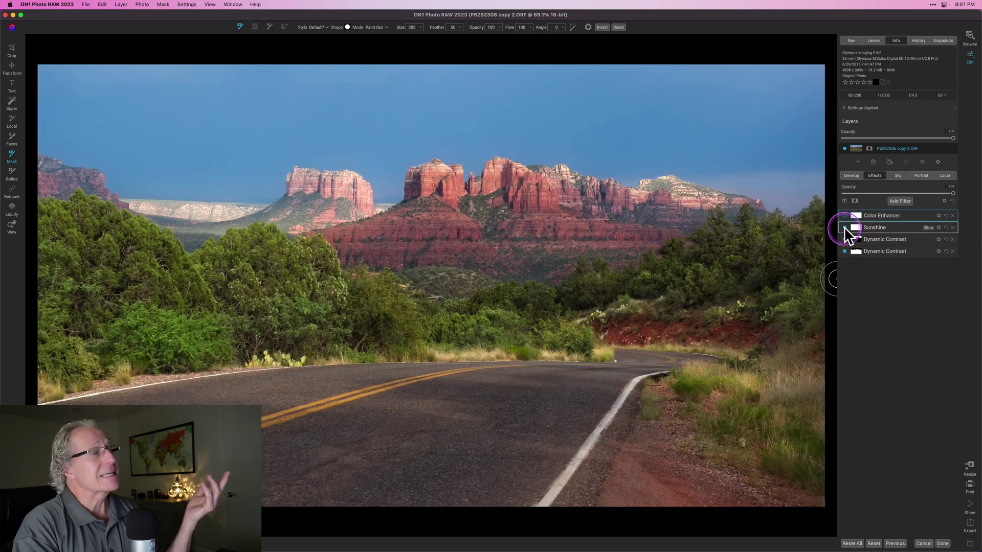
click(845, 215)
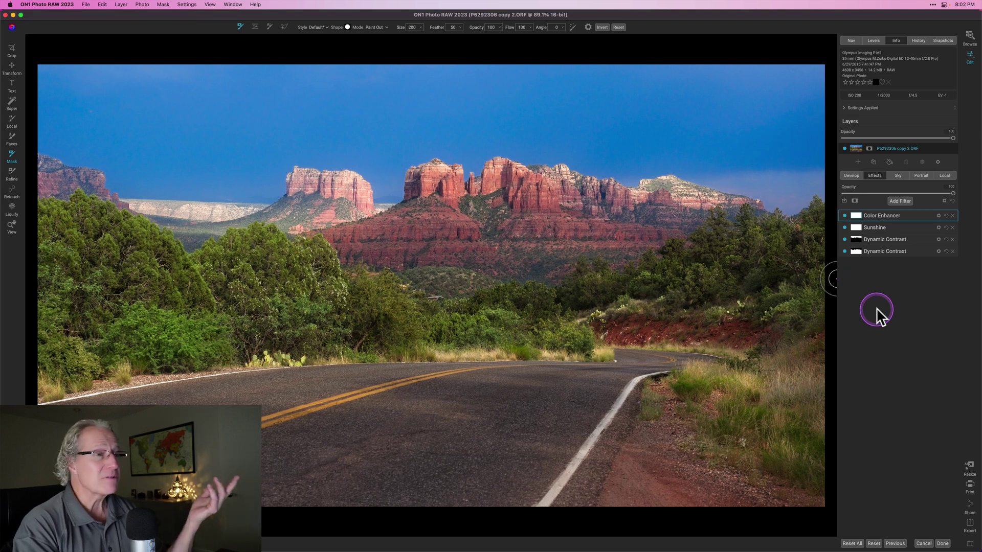
click(946, 192)
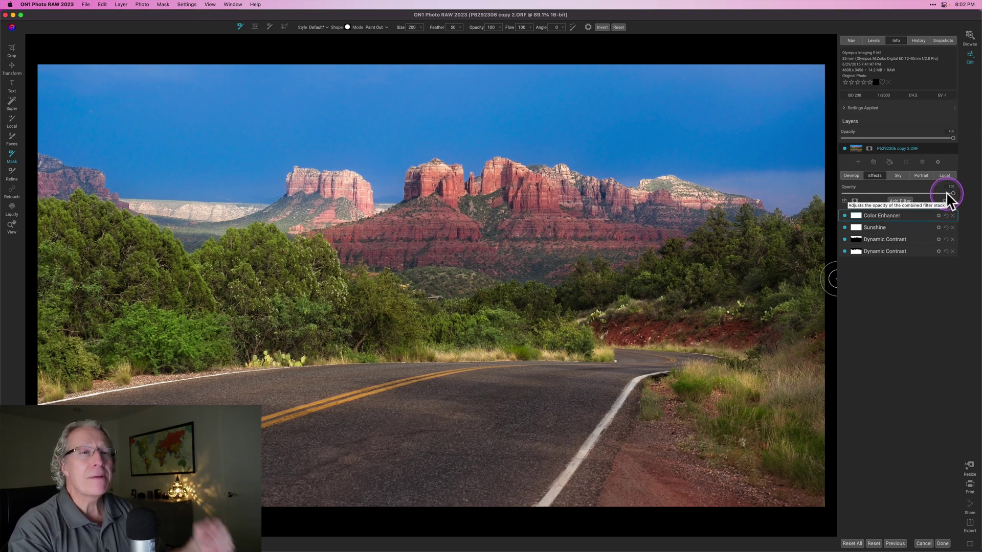
key(z)
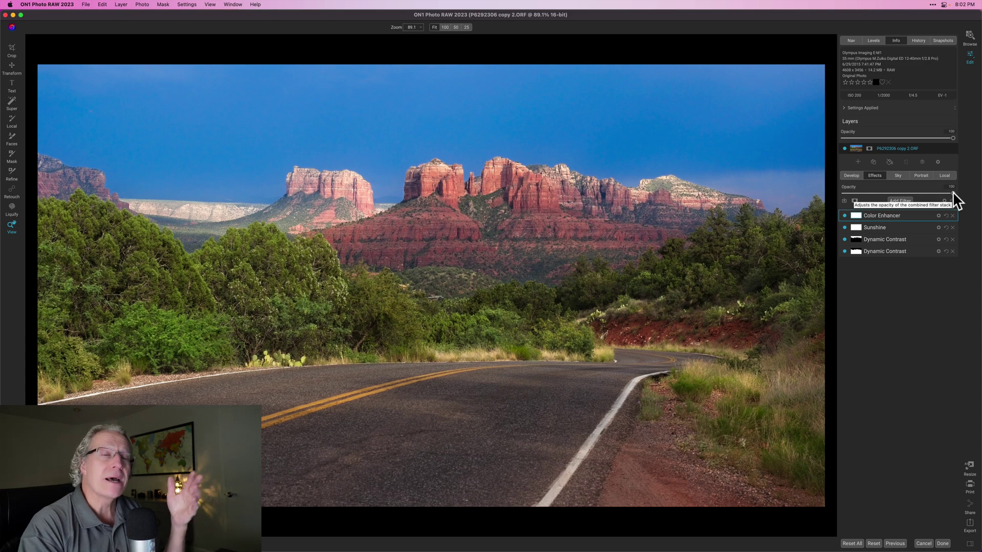
drag(952, 192, 822, 185)
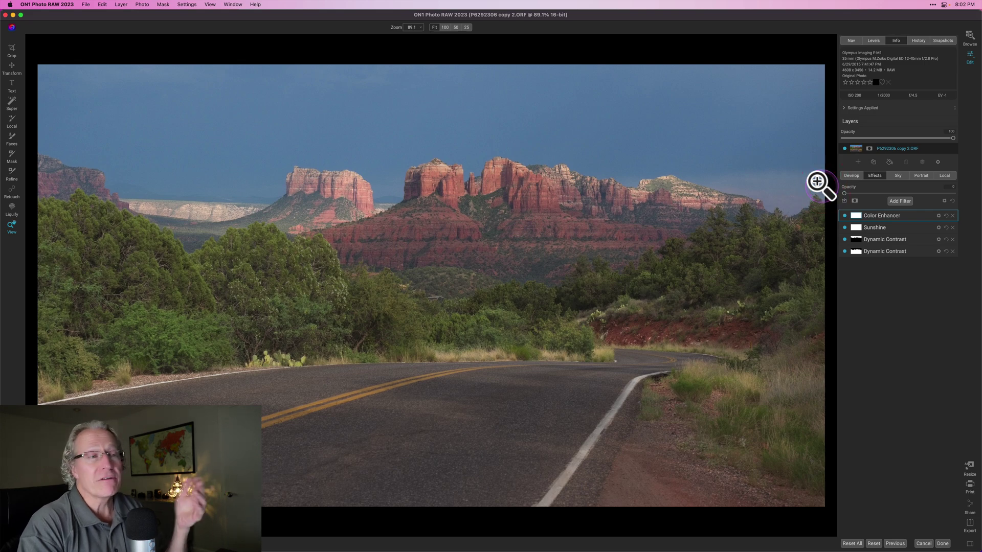
drag(845, 192, 956, 196)
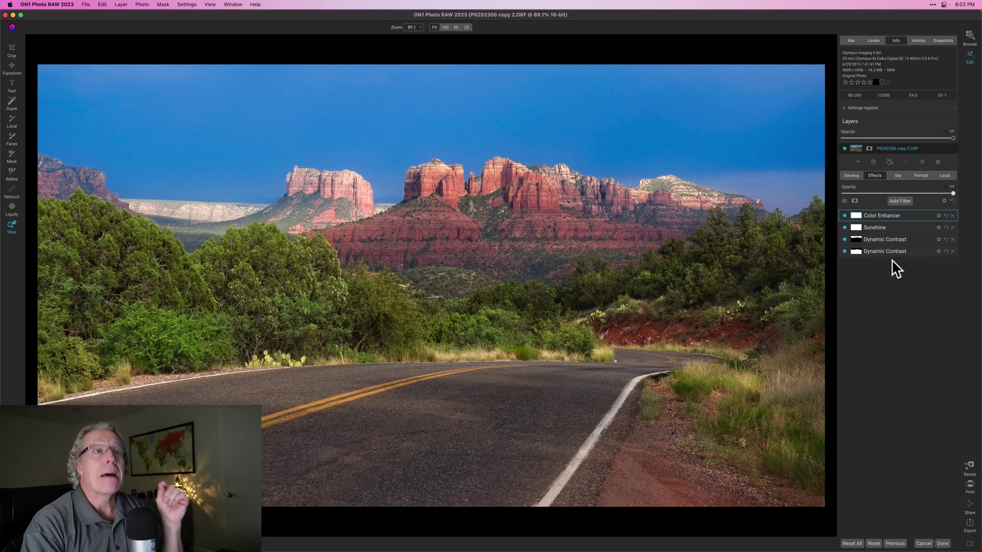
drag(943, 193, 952, 194)
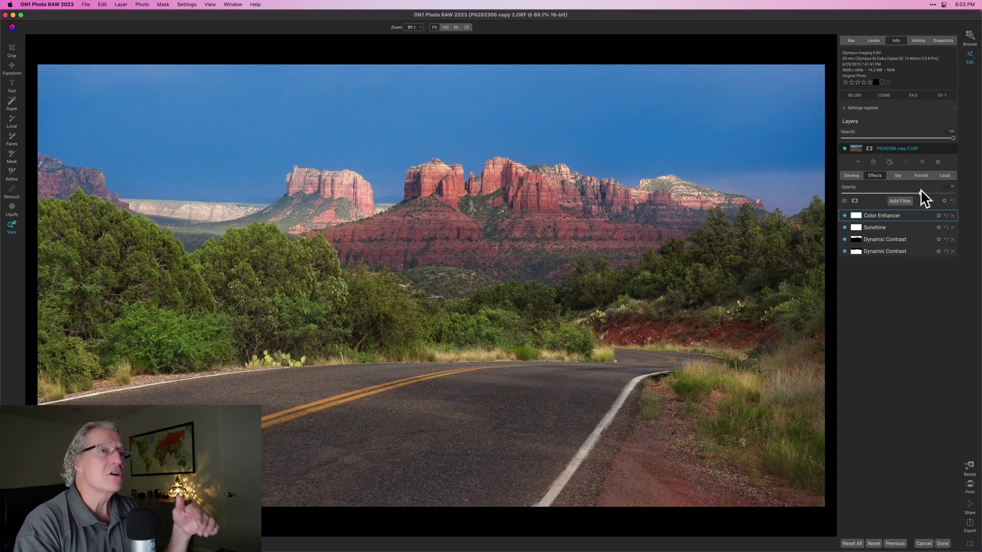
drag(919, 193, 953, 194)
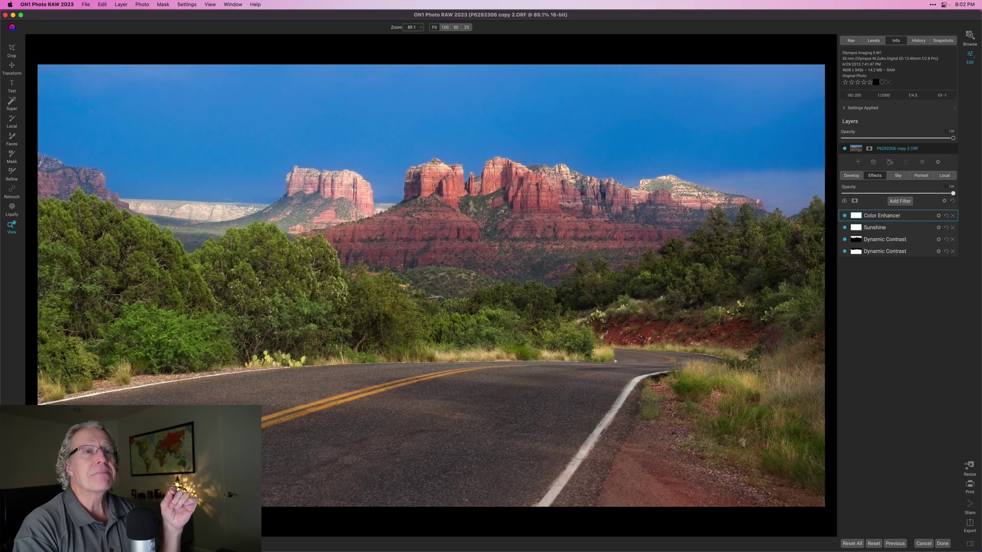
click(844, 201)
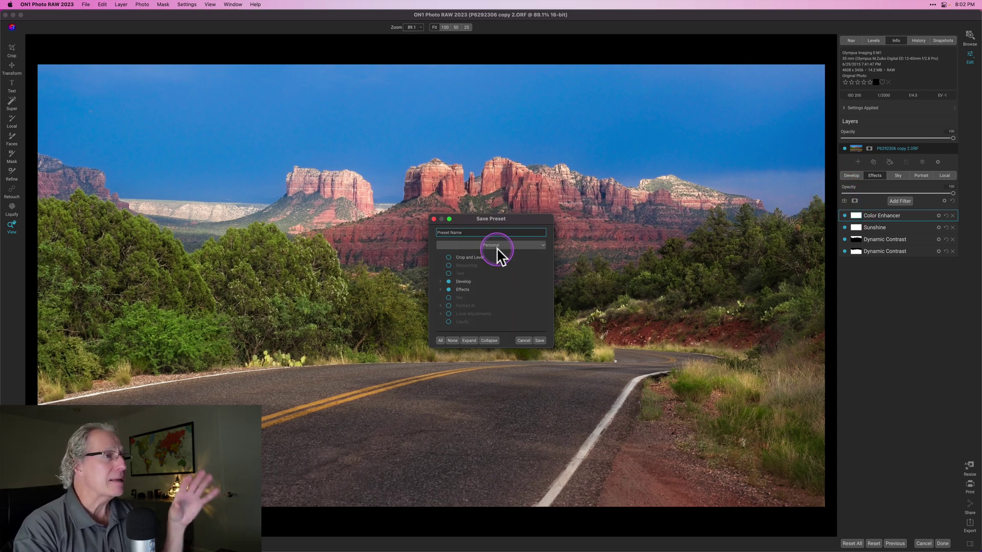
click(524, 341)
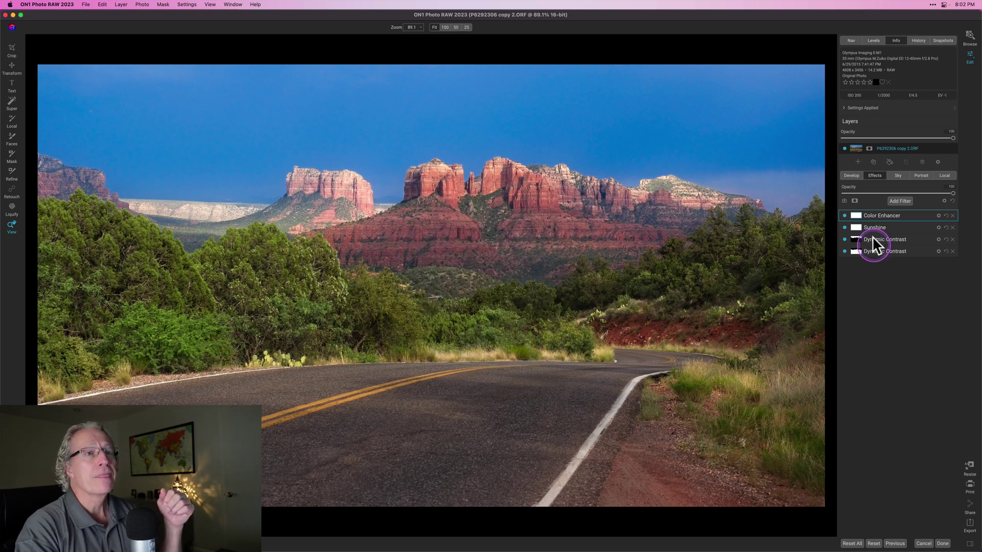
click(854, 199)
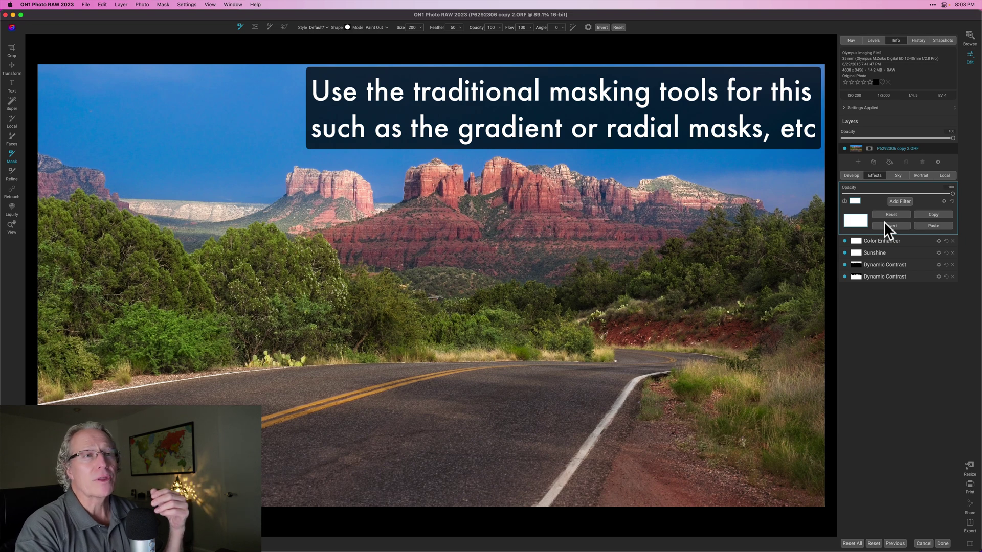
click(945, 201)
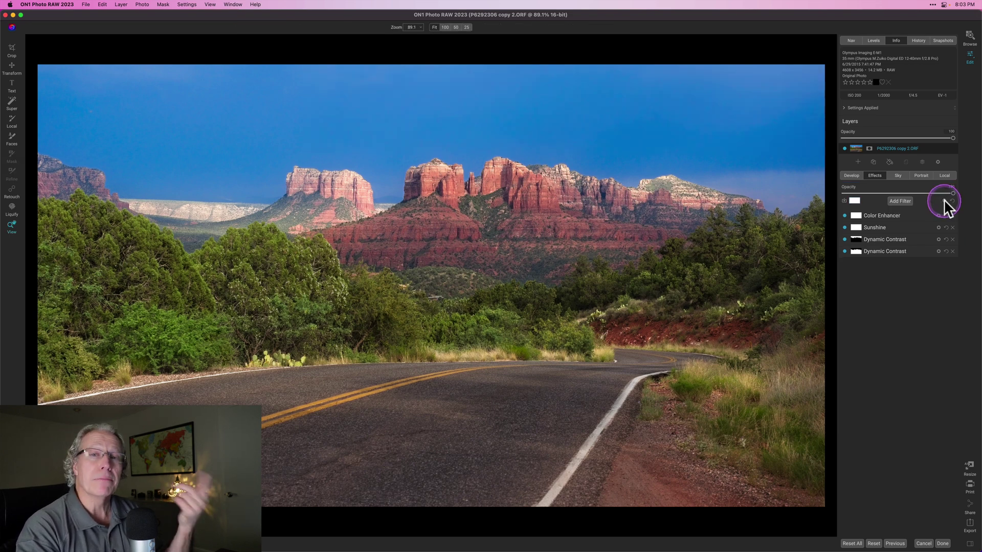